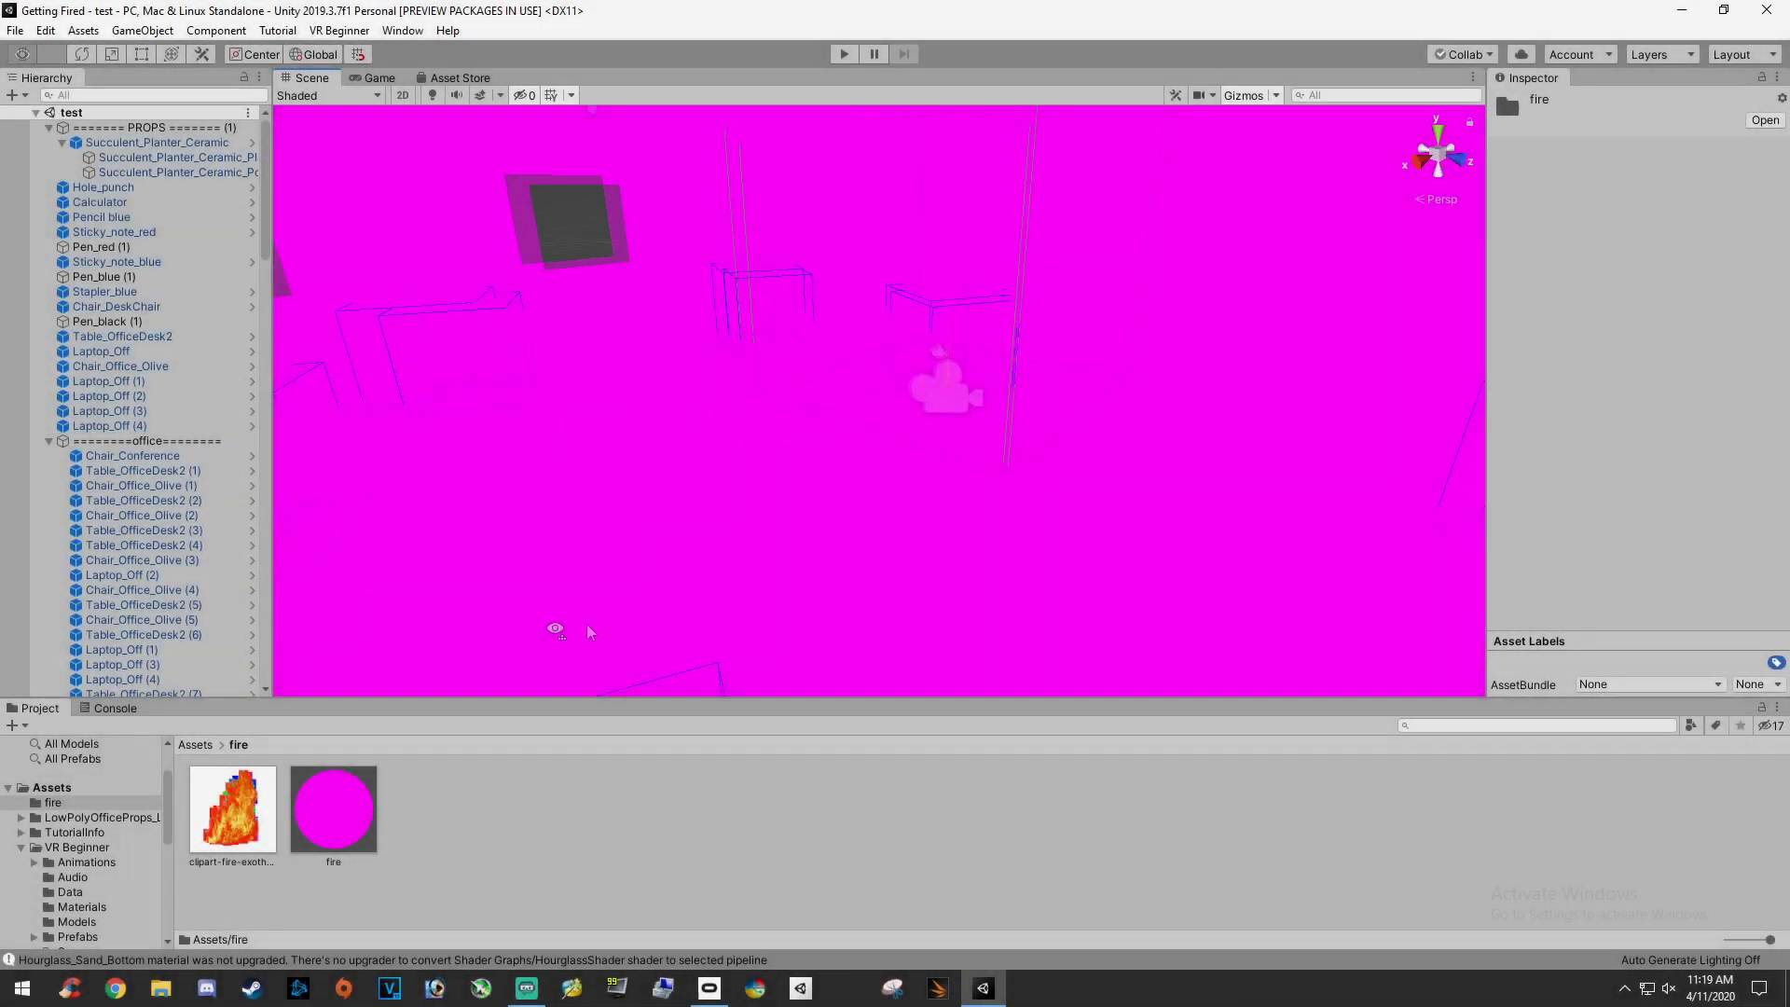
pyautogui.scroll(-3, 738, 548)
pyautogui.scroll(-3, 719, 520)
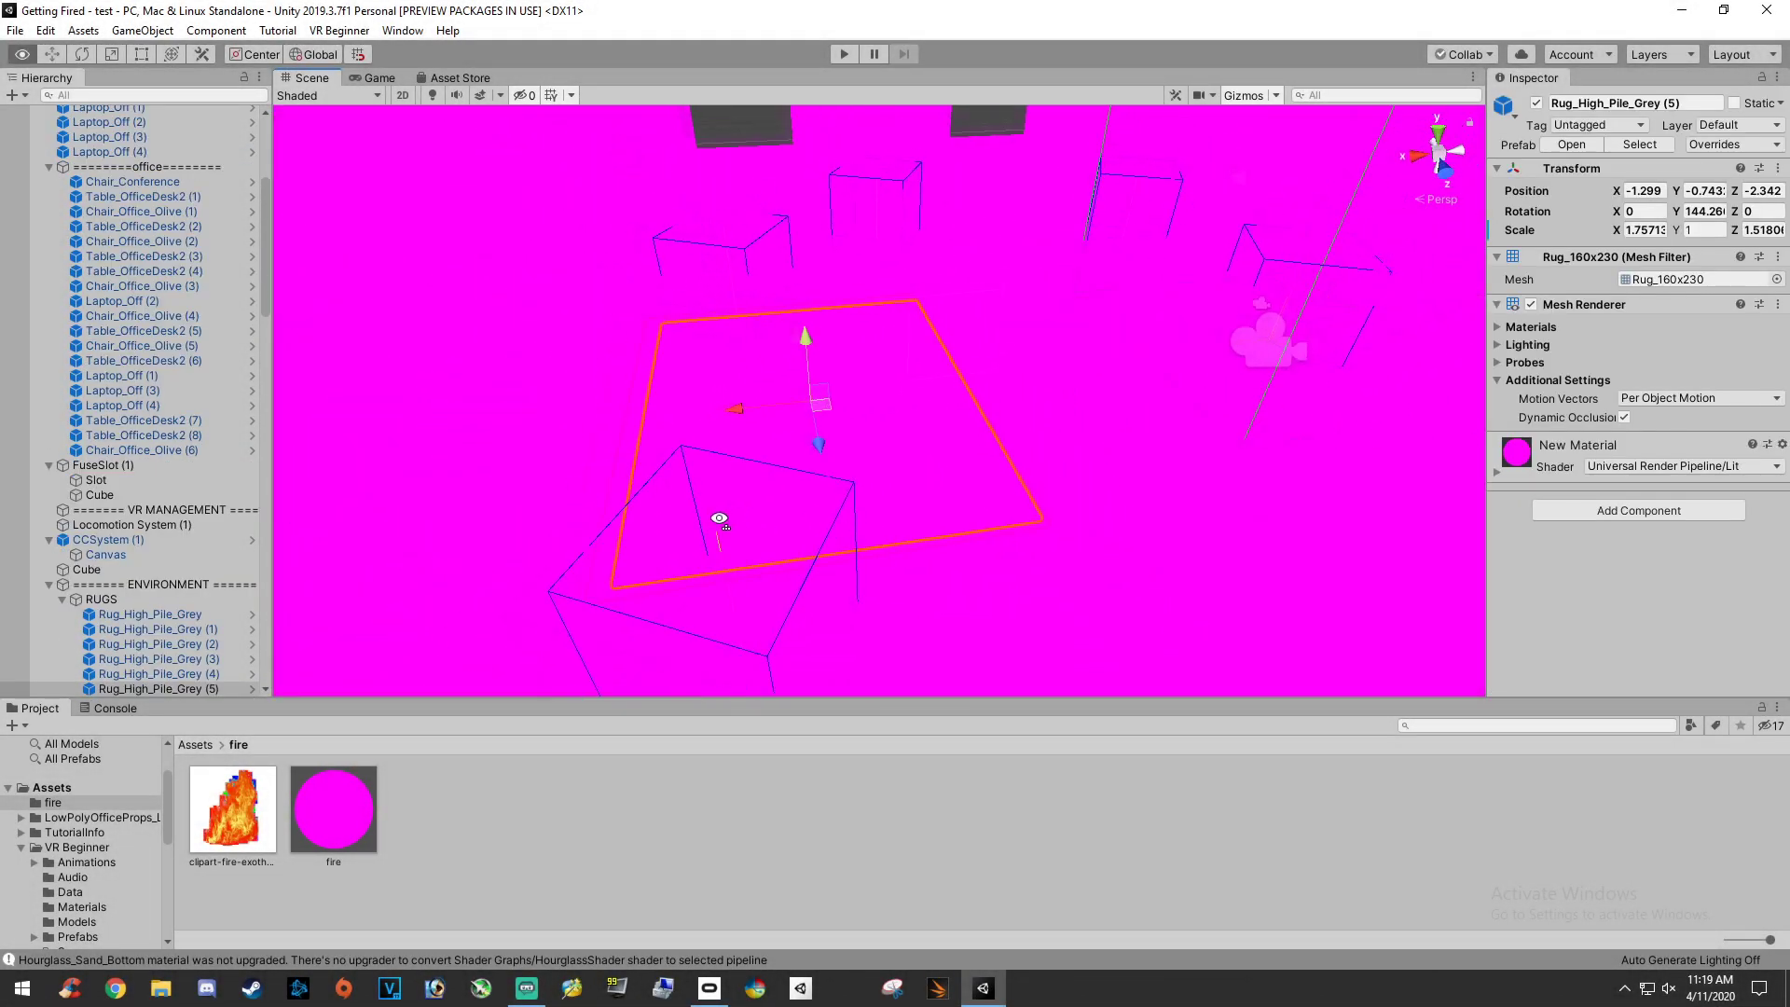
pyautogui.scroll(-2, 687, 500)
# Step: Clear the scene selection and bring up New Material's context menu in the root Assets folder
pyautogui.click(915, 447)
pyautogui.click(1105, 340)
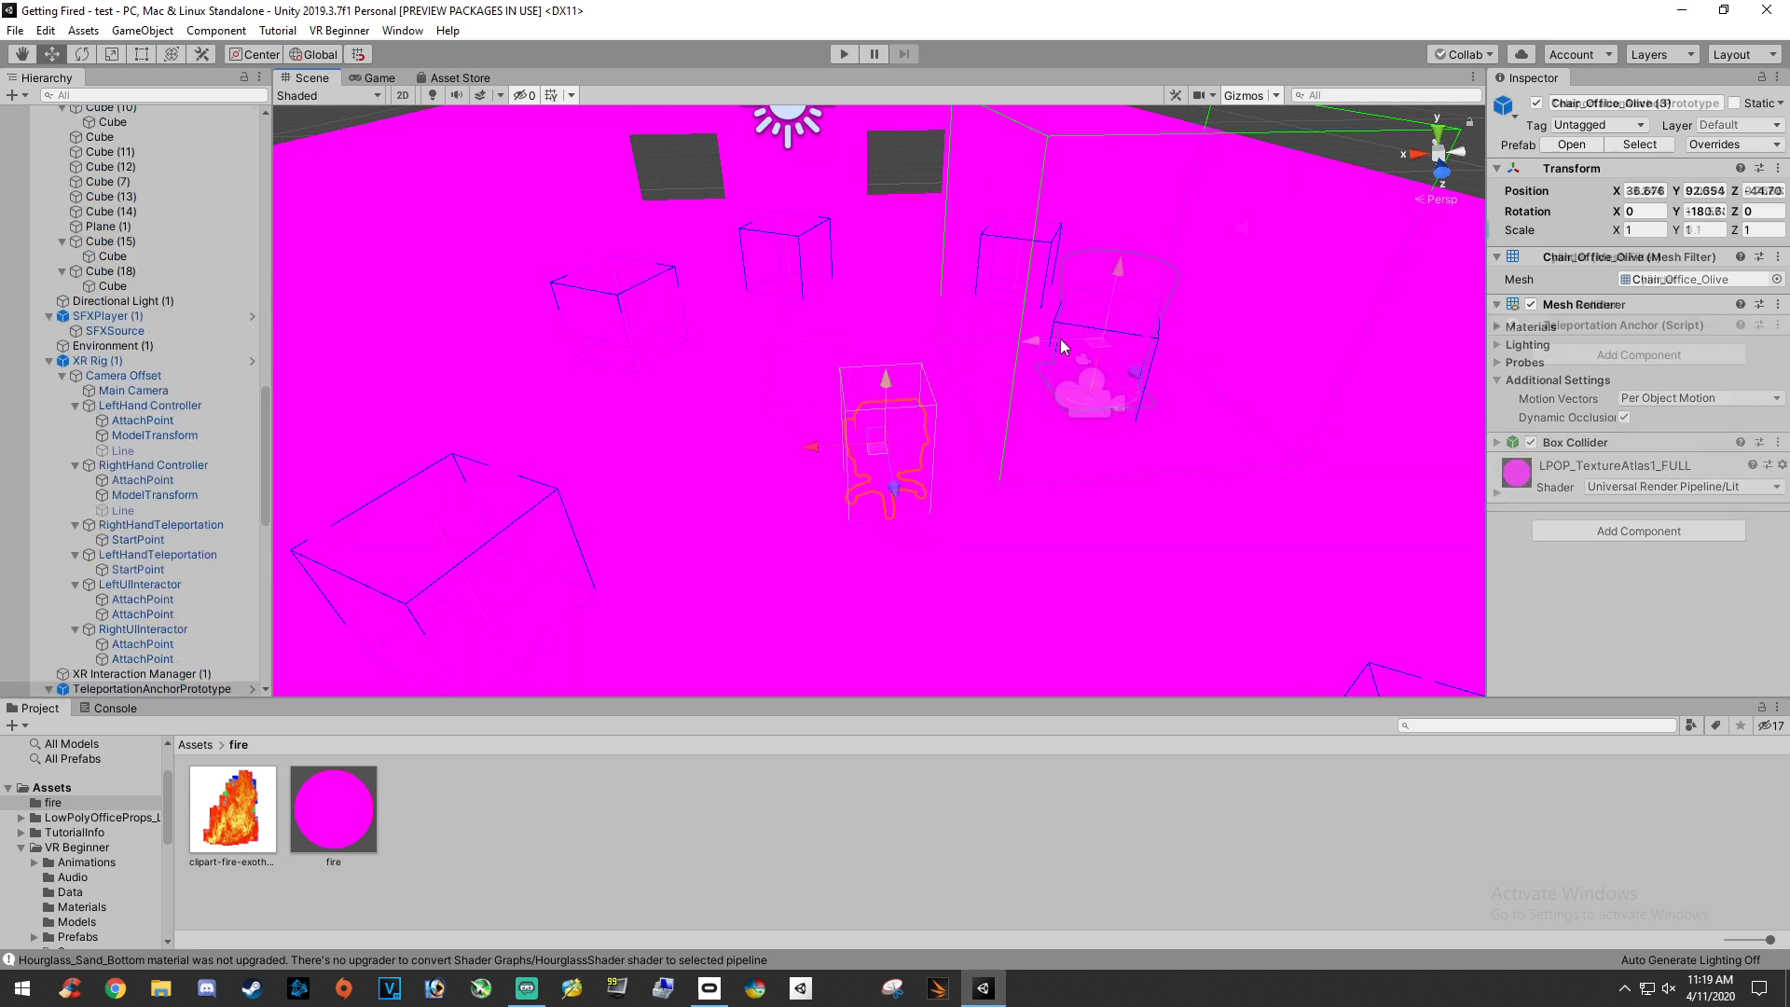
pyautogui.click(379, 803)
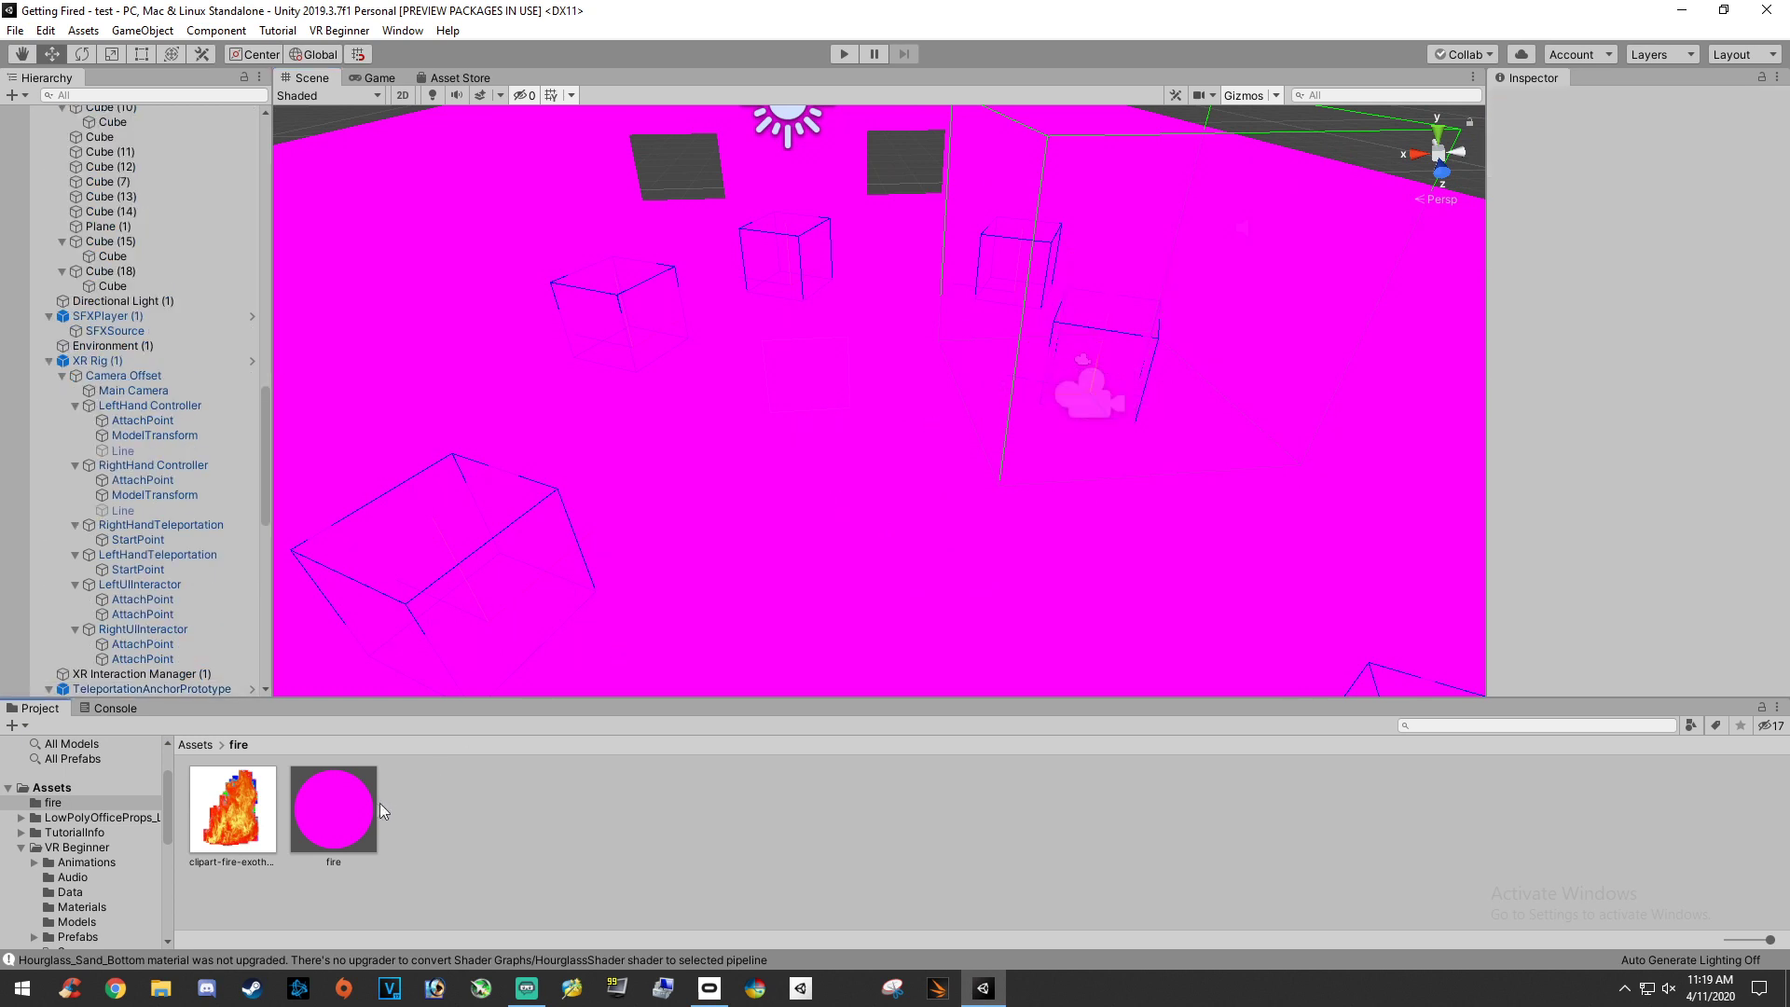
pyautogui.click(203, 744)
pyautogui.rightClick(727, 793)
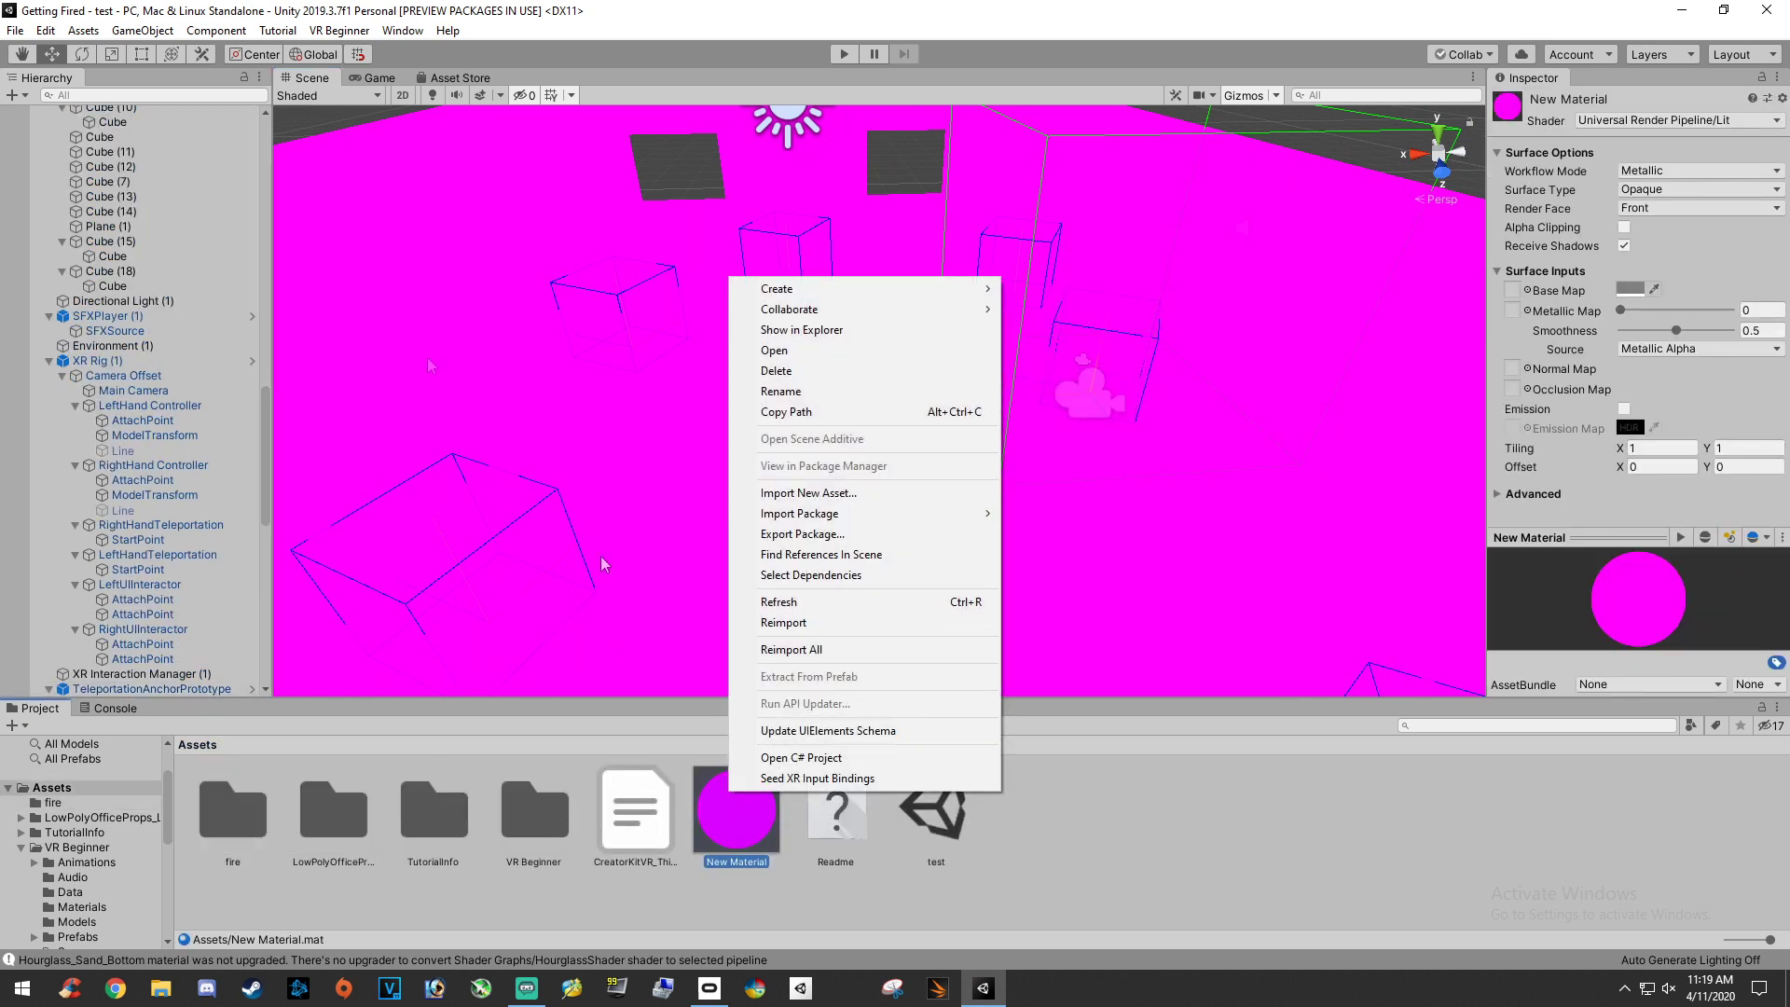
# Step: Upgrade New Material with Upgrade Selected Materials to URP, then orbit the still-magenta room
pyautogui.click(46, 31)
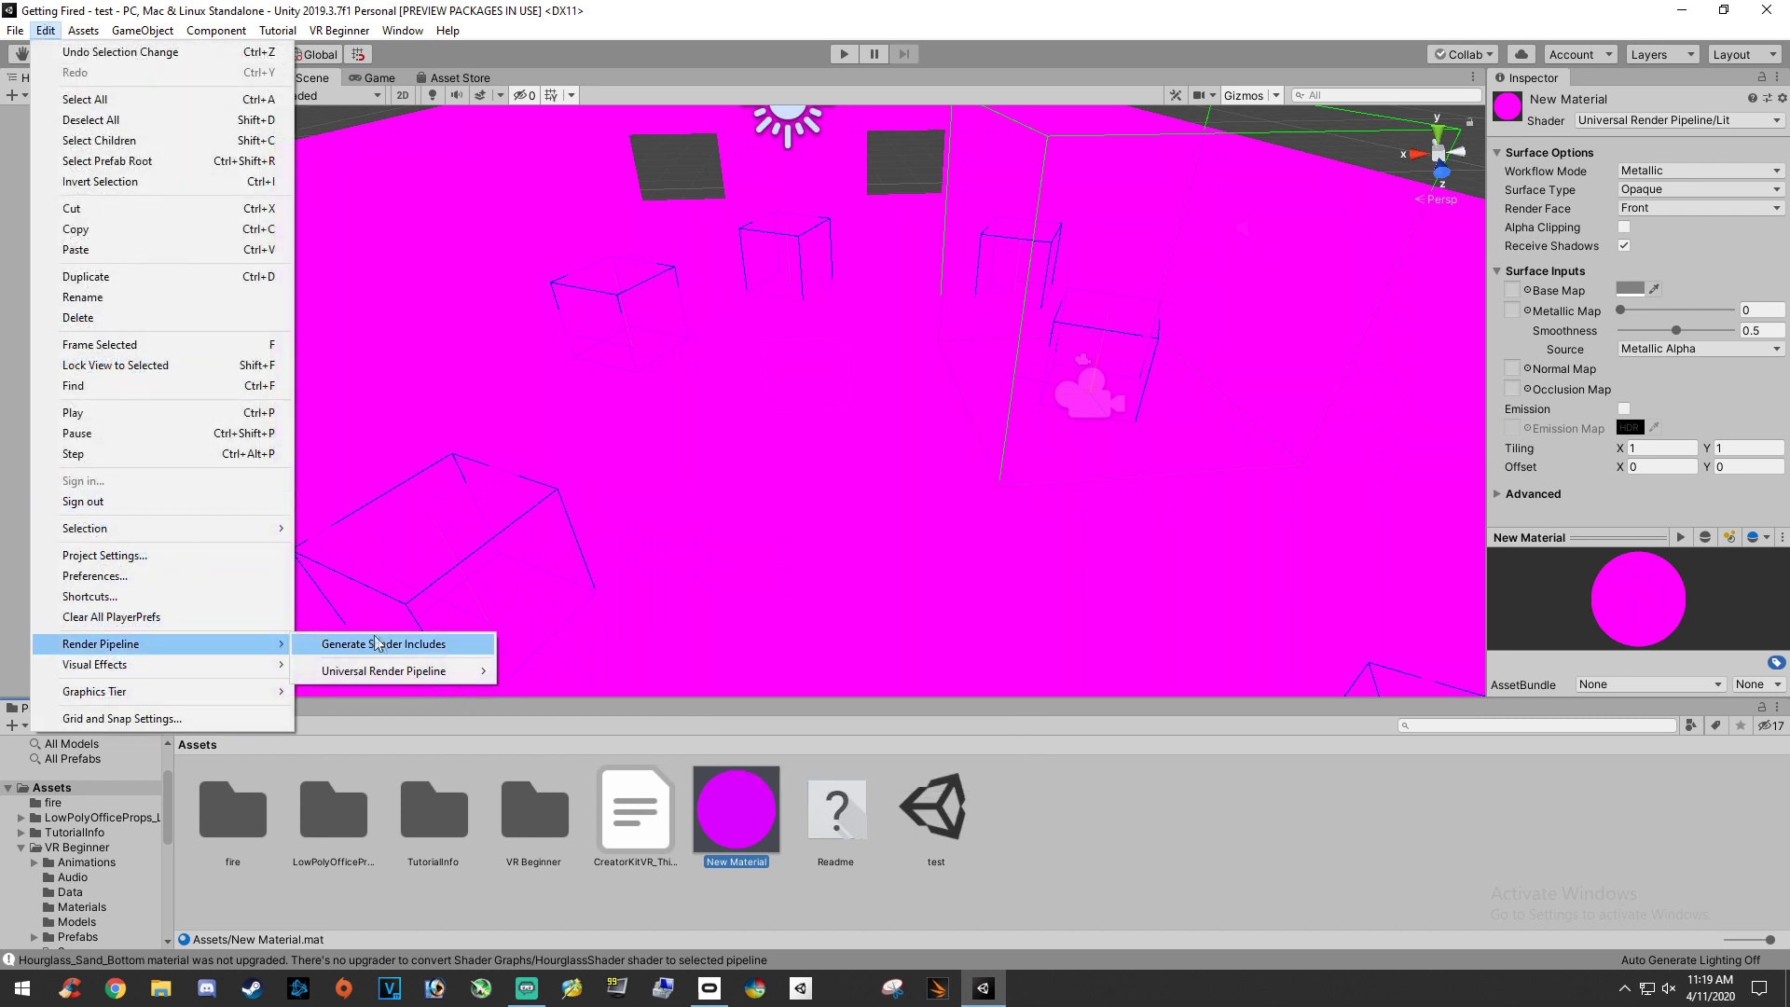
pyautogui.moveTo(384, 672)
pyautogui.click(592, 691)
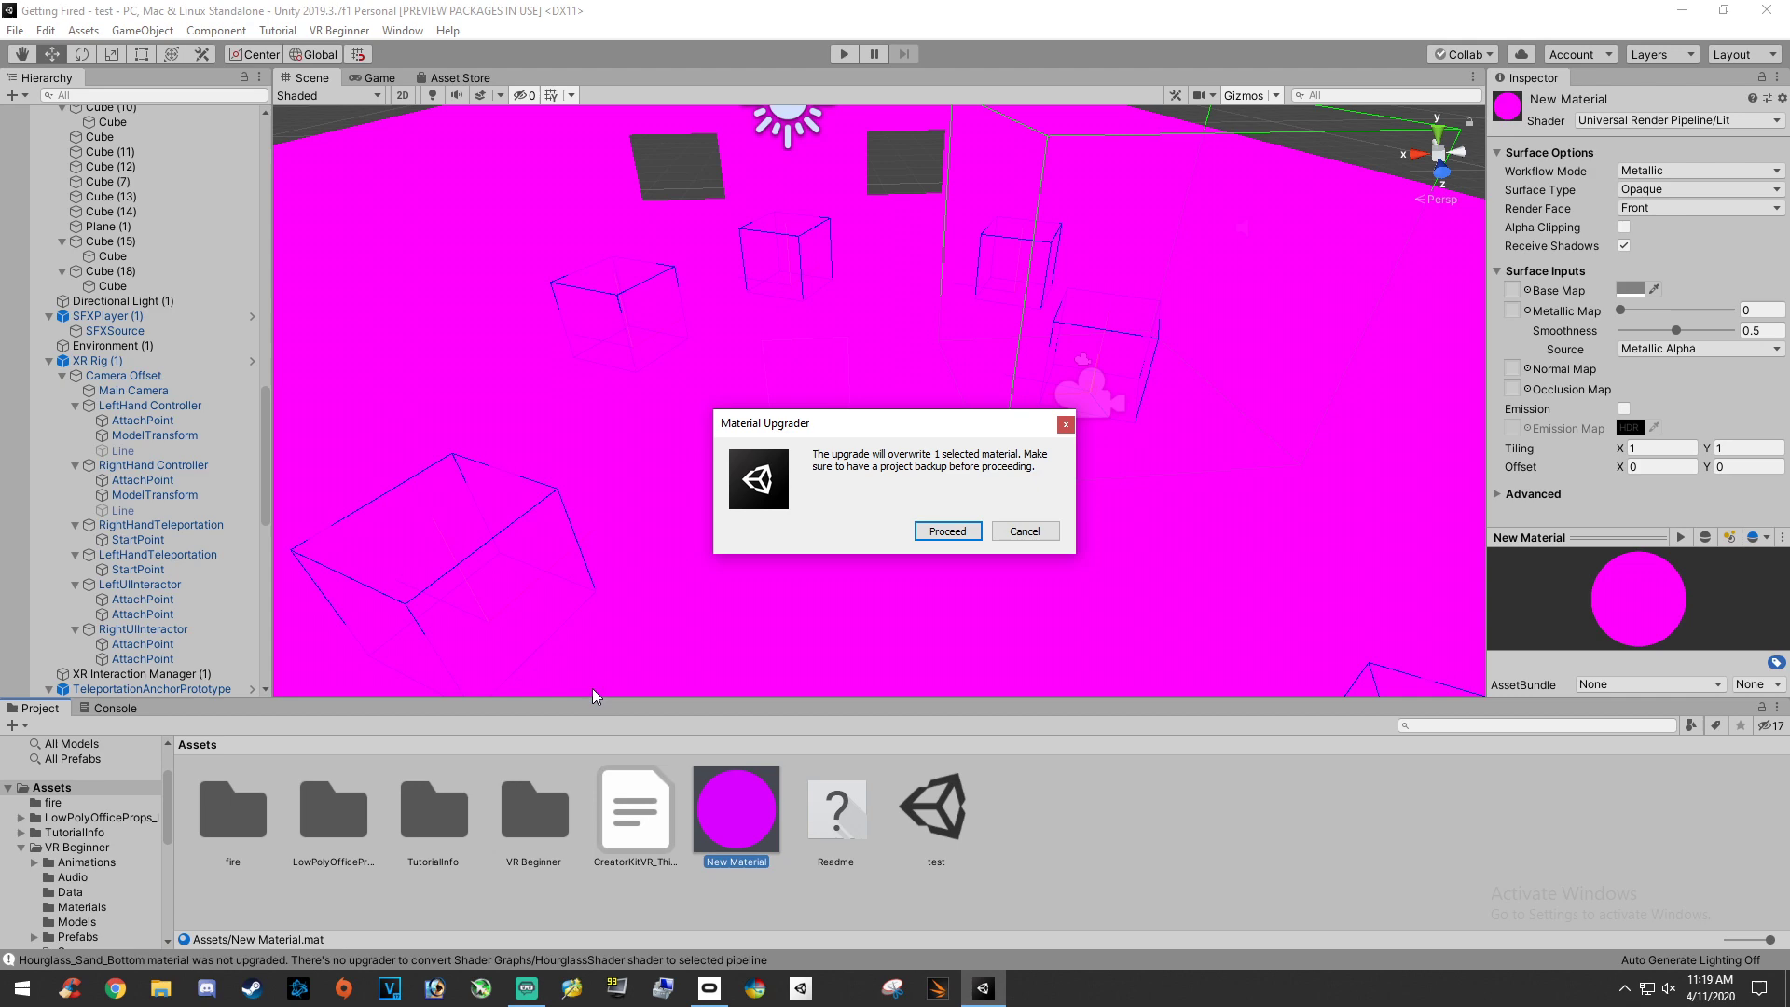
pyautogui.click(939, 532)
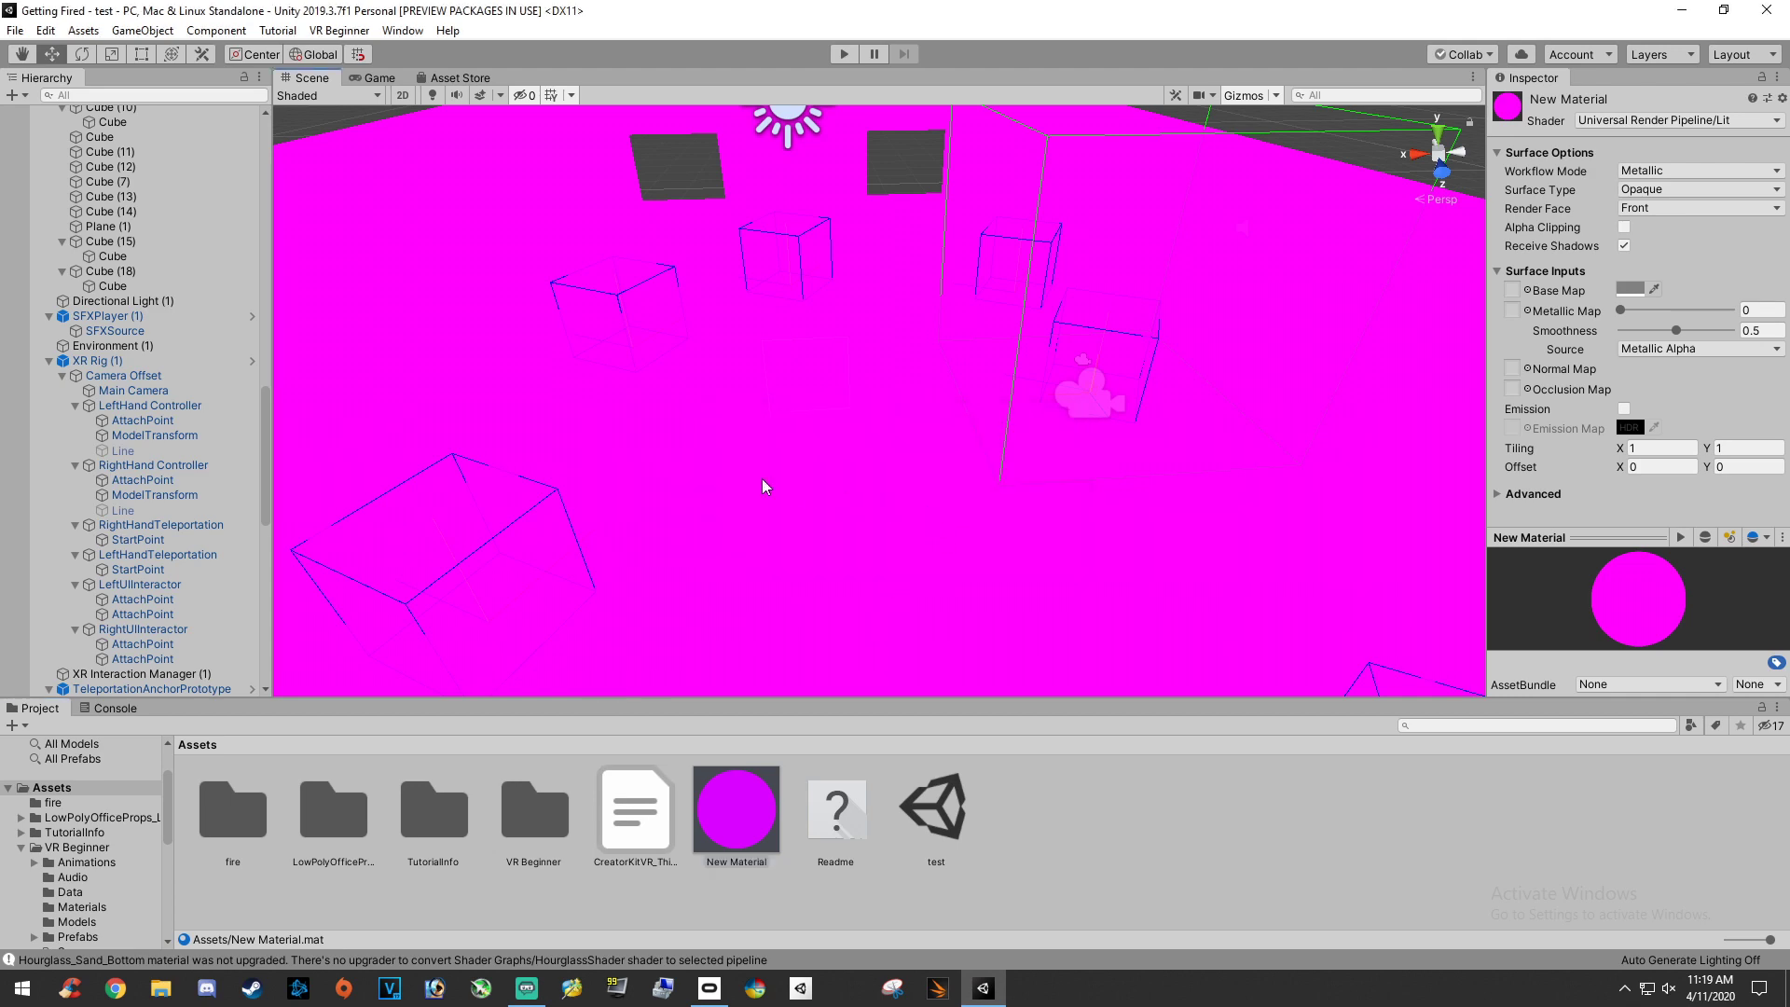
pyautogui.moveTo(763, 478); pyautogui.dragTo(655, 367, button='right')
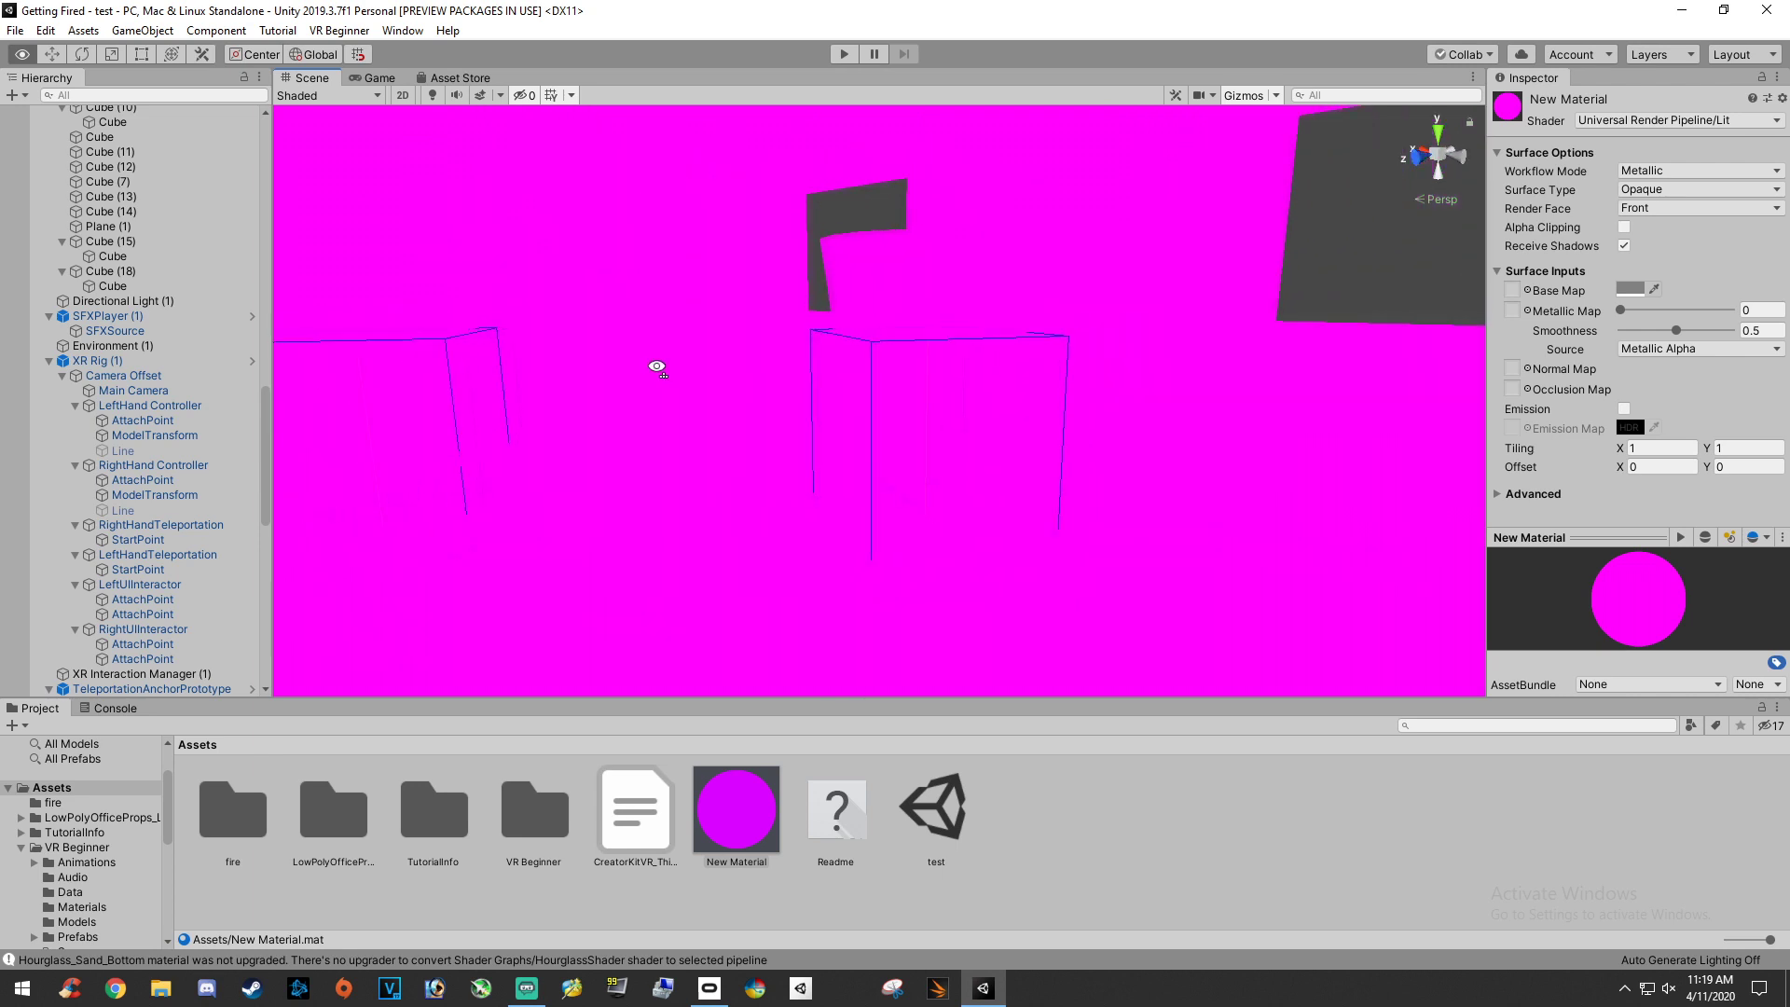
pyautogui.moveTo(657, 366); pyautogui.dragTo(489, 424, button='right')
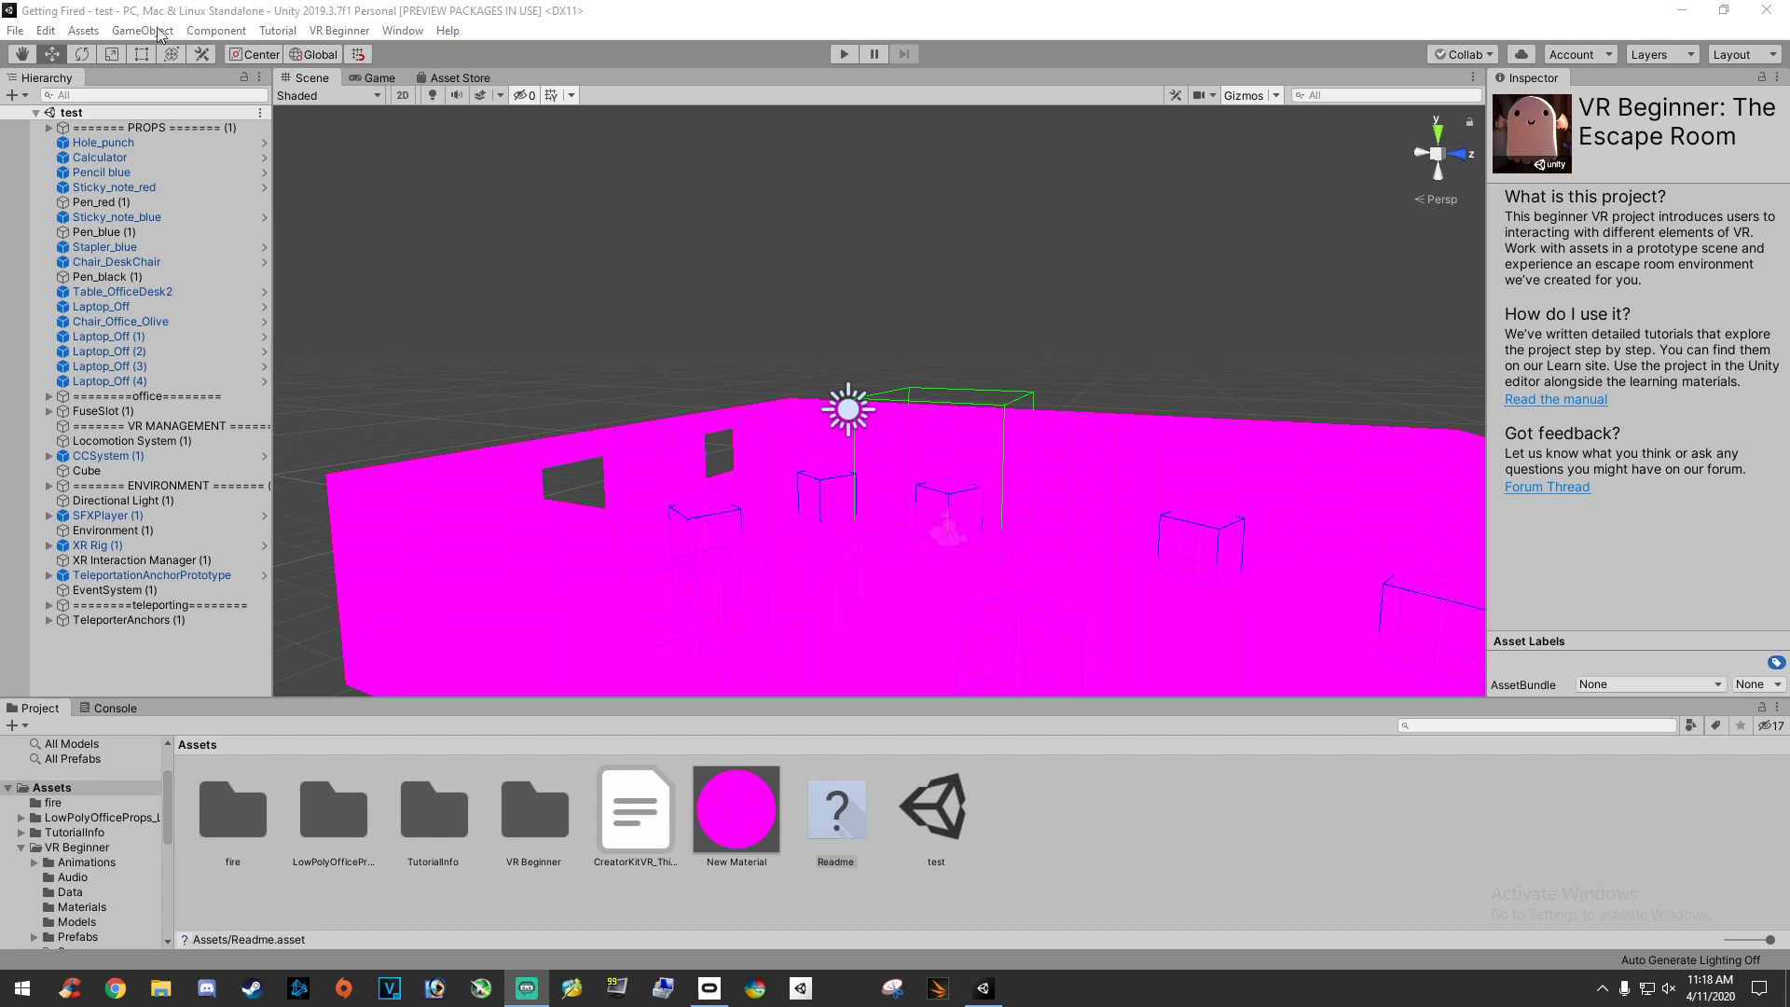
# Step: Run Upgrade Project Materials to convert all project materials to URP, then orbit the room
pyautogui.click(49, 31)
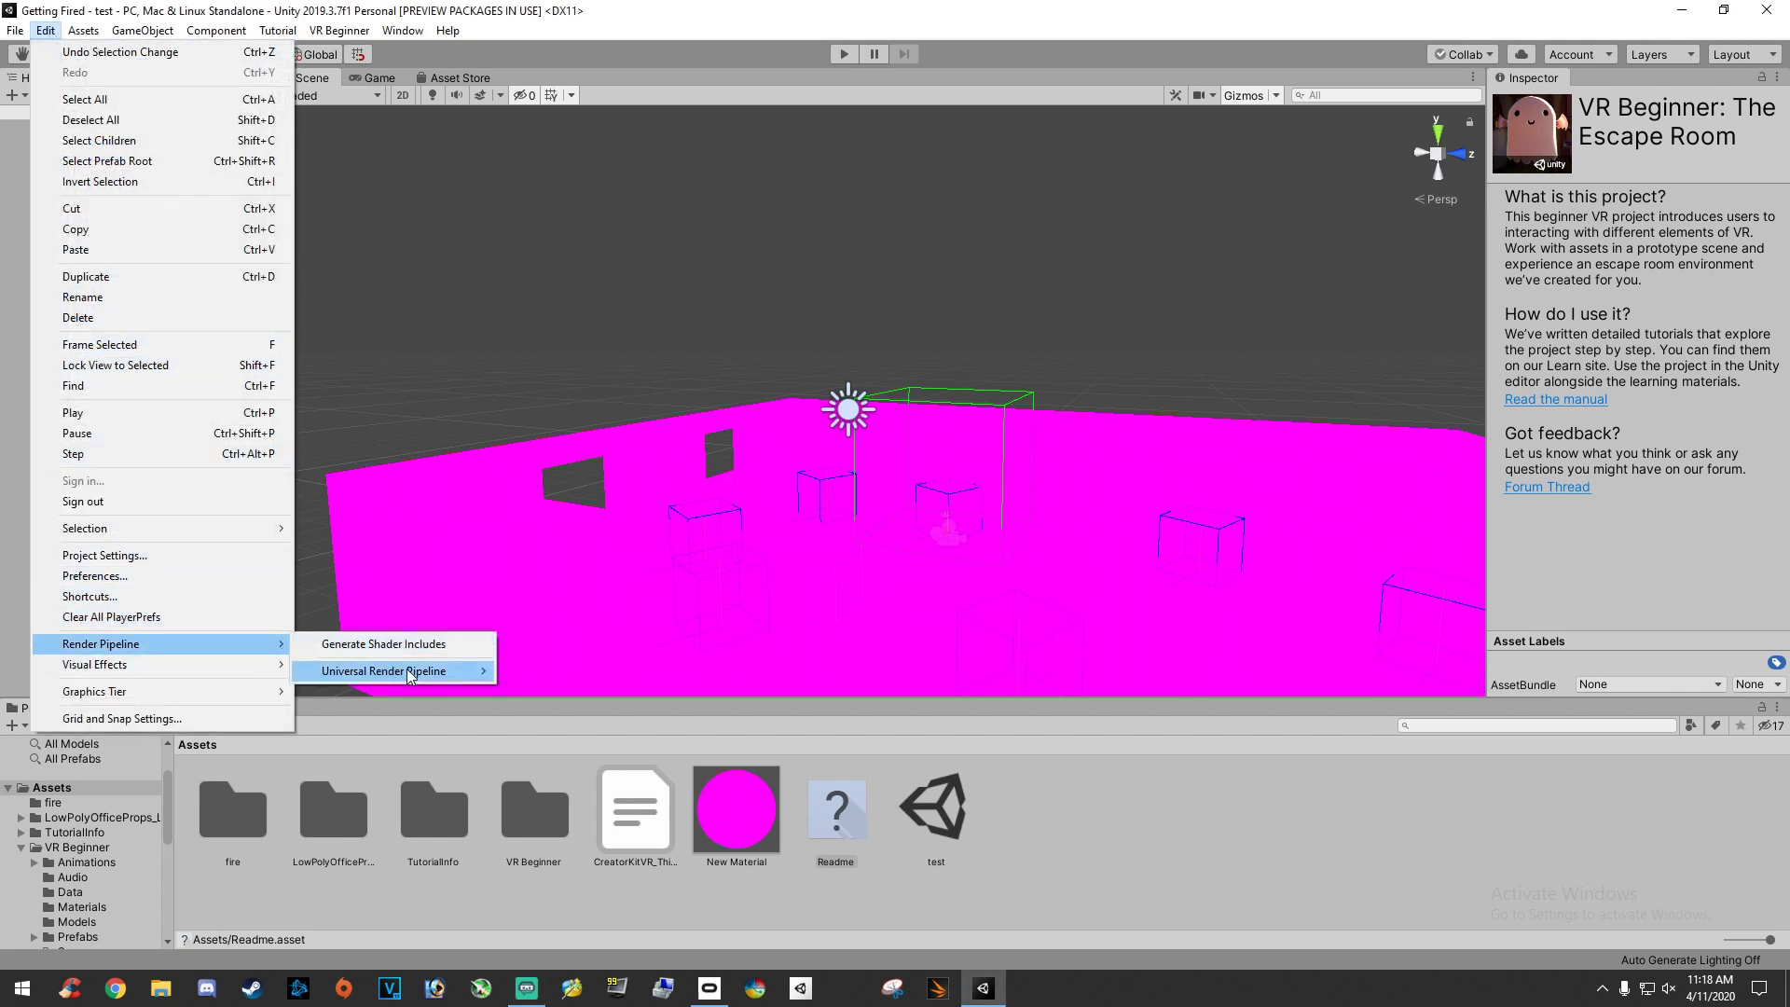
pyautogui.moveTo(383, 671)
pyautogui.click(535, 672)
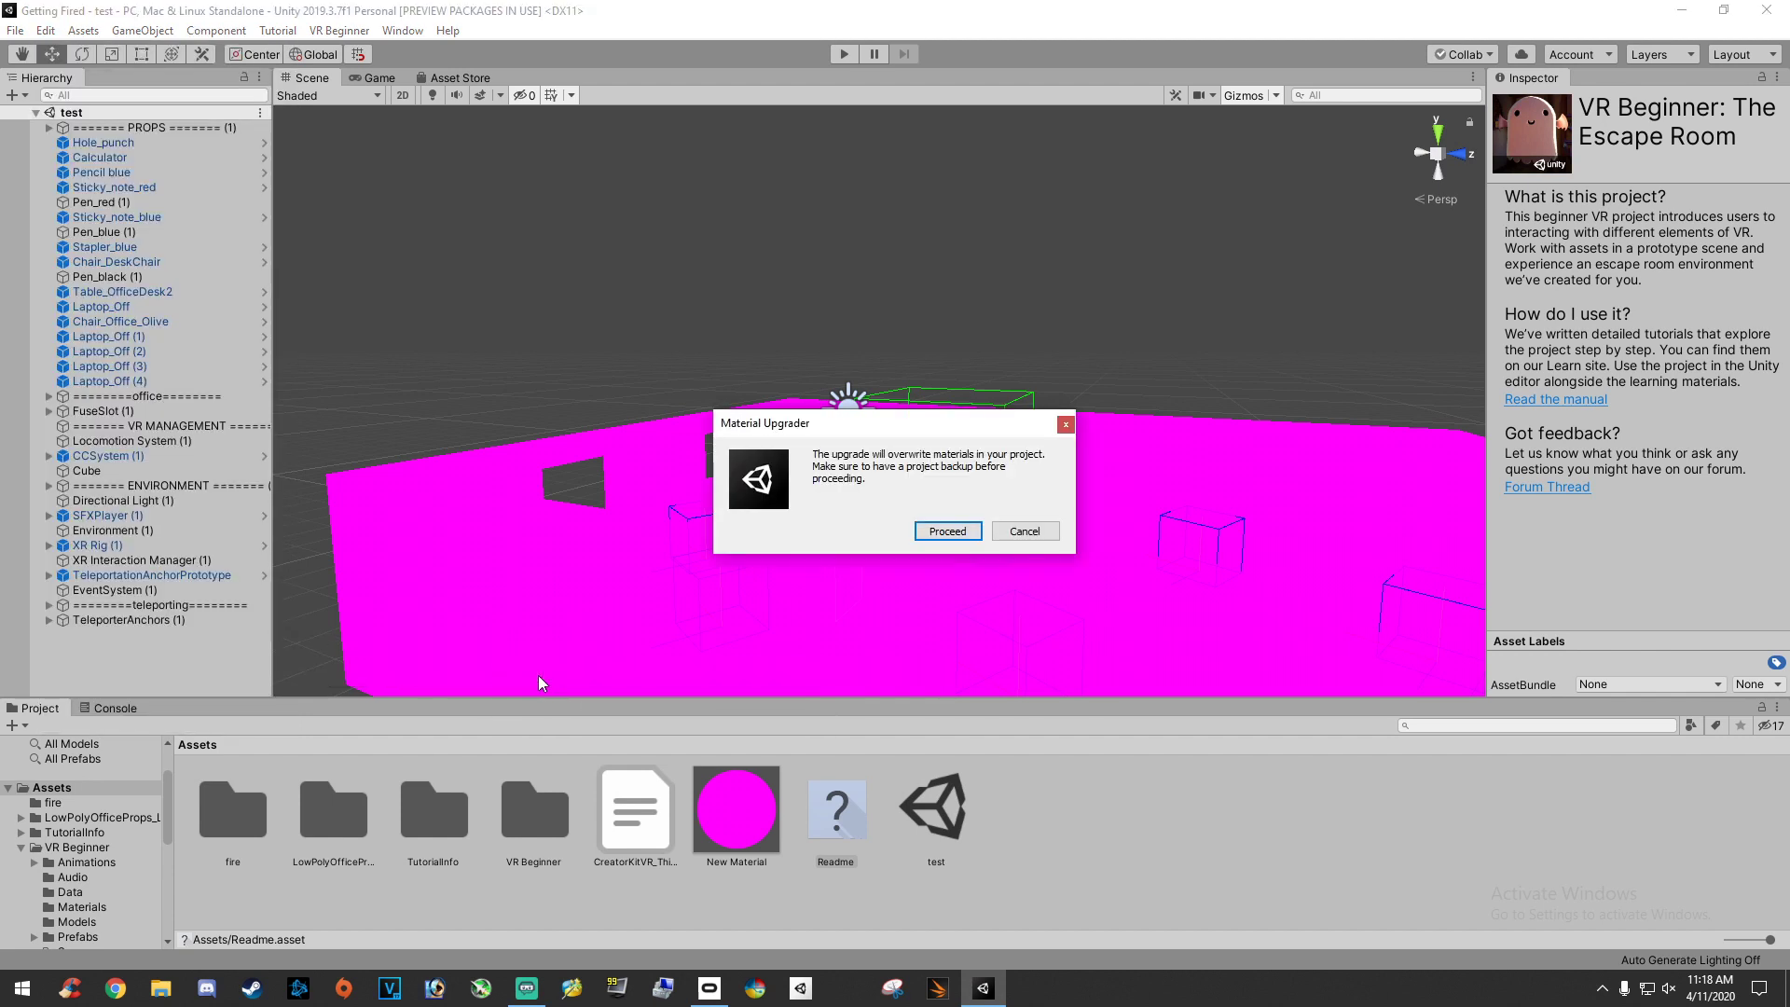
pyautogui.click(947, 532)
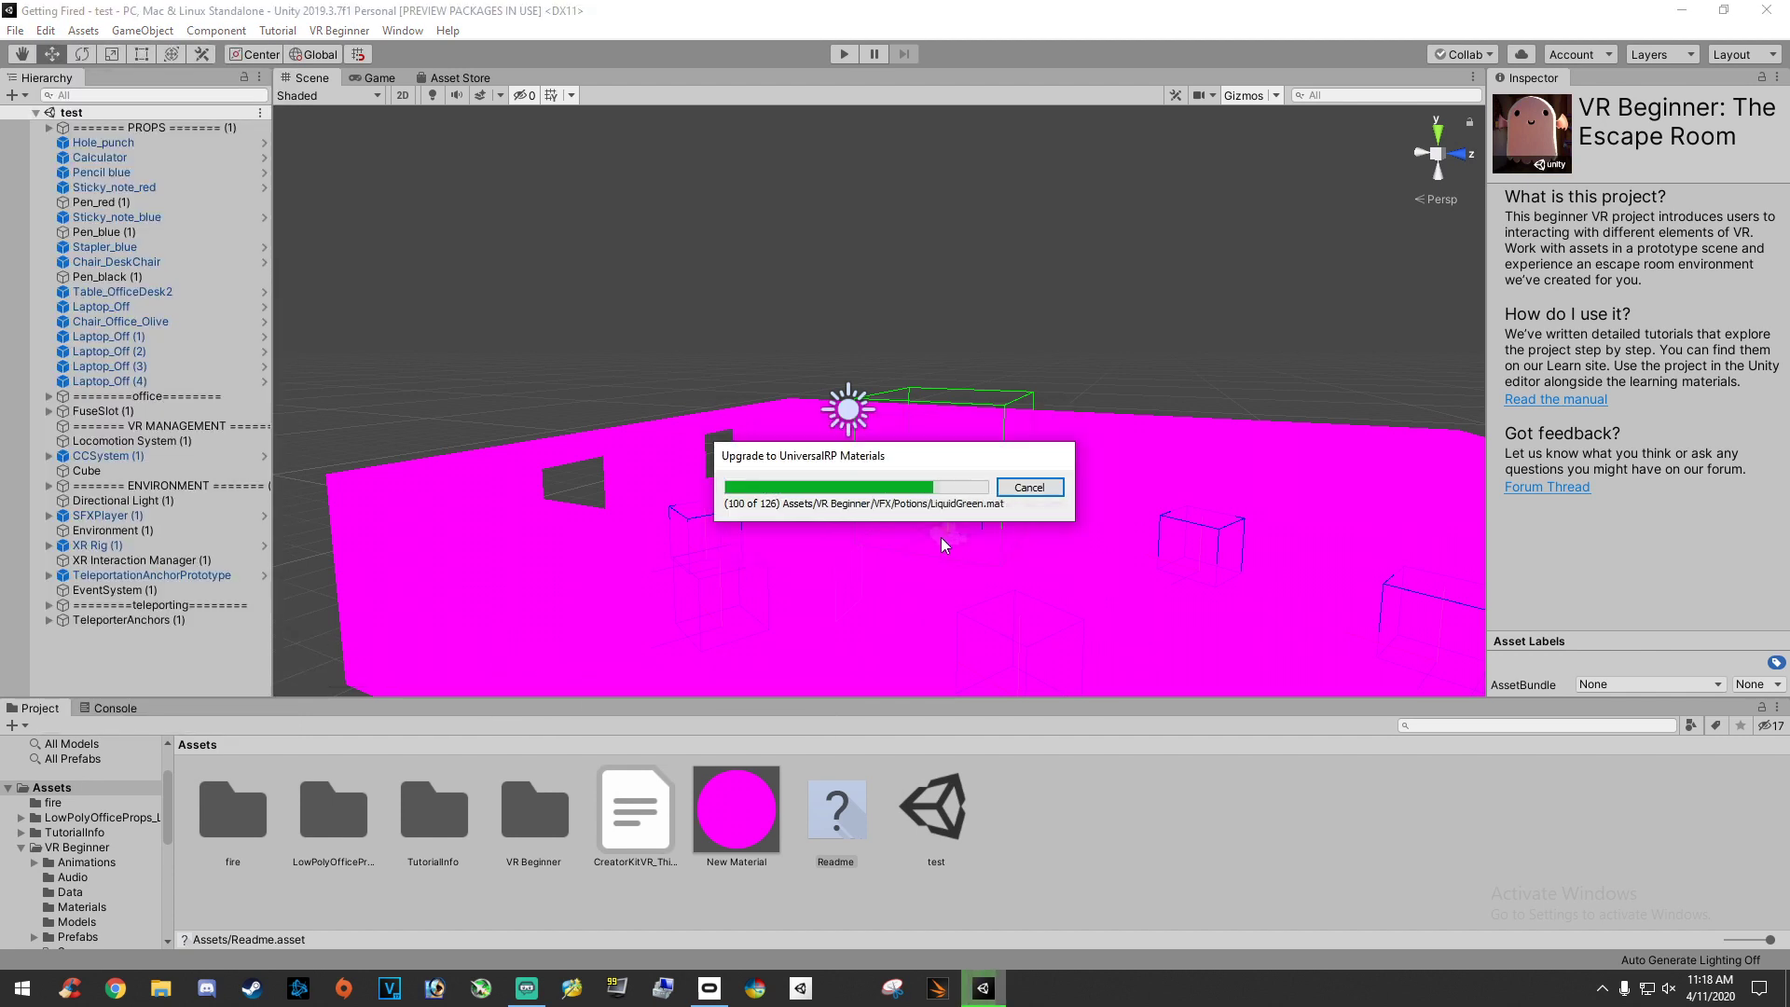
pyautogui.keyDown('alt'); pyautogui.moveTo(941, 538); pyautogui.dragTo(863, 534); pyautogui.keyUp('alt')
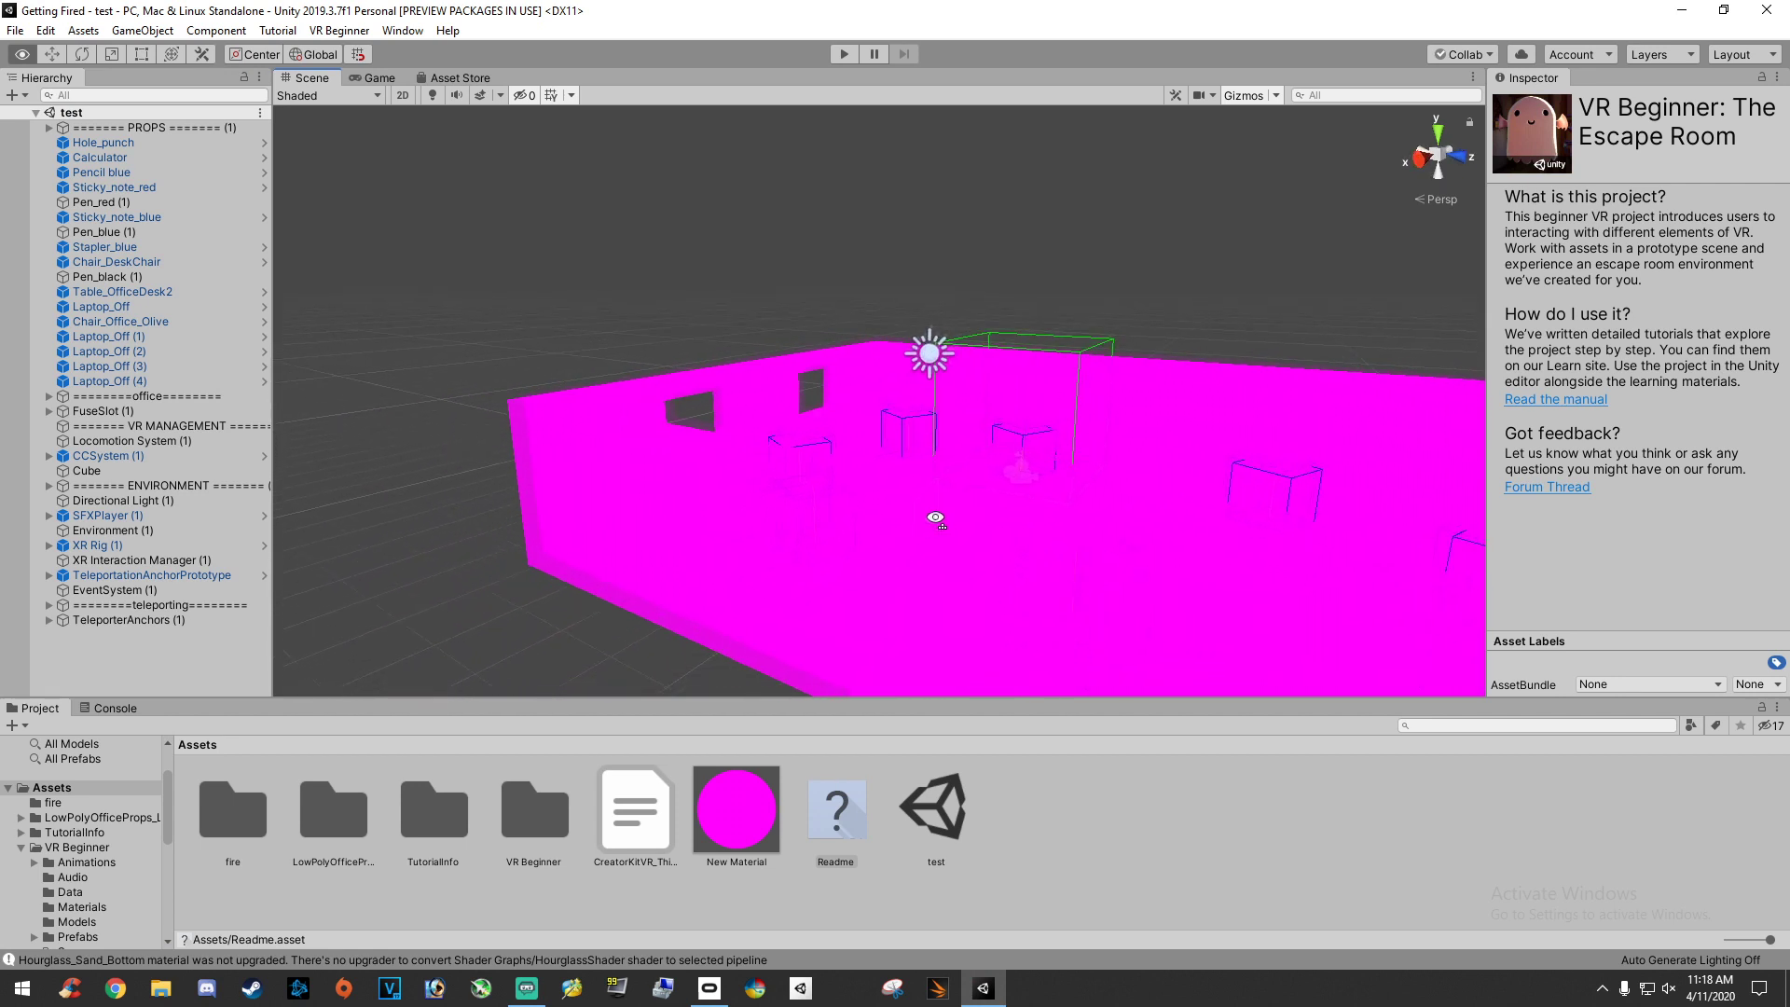
pyautogui.keyDown('alt'); pyautogui.moveTo(863, 534); pyautogui.dragTo(770, 548); pyautogui.keyUp('alt')
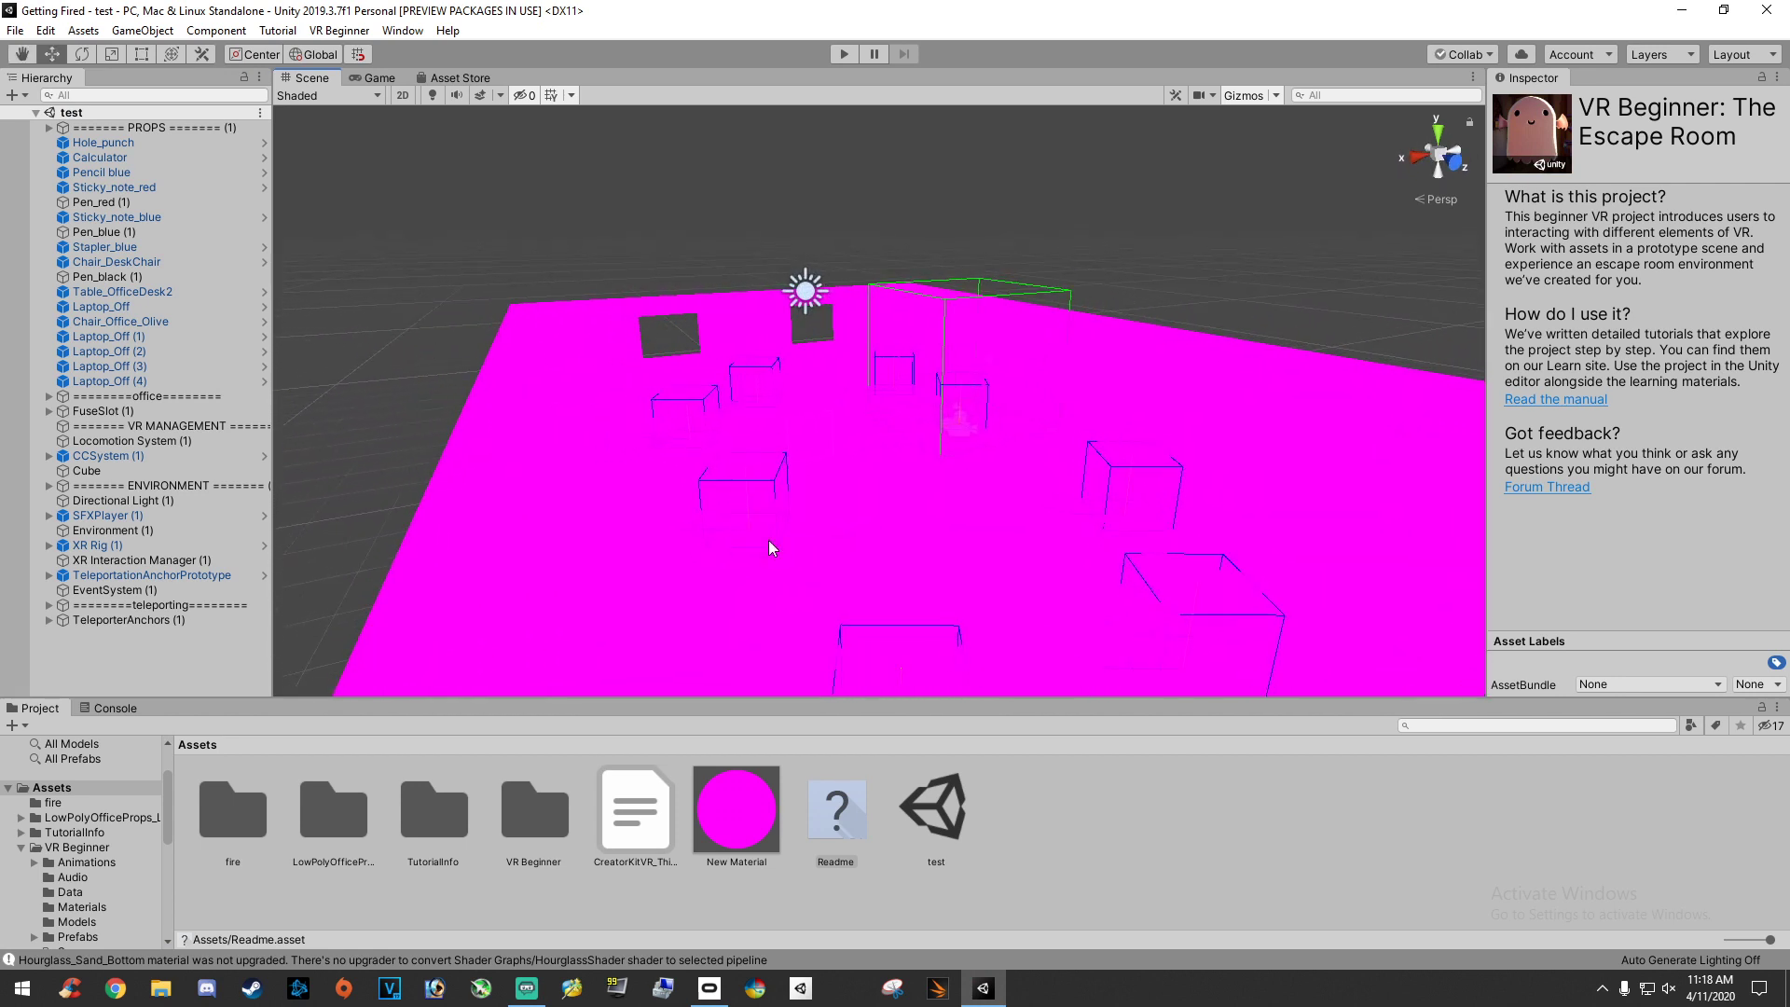
# Step: Retry Upgrade Selected Materials, dismiss the no-material-selected warning, and frame an office desk
pyautogui.click(46, 32)
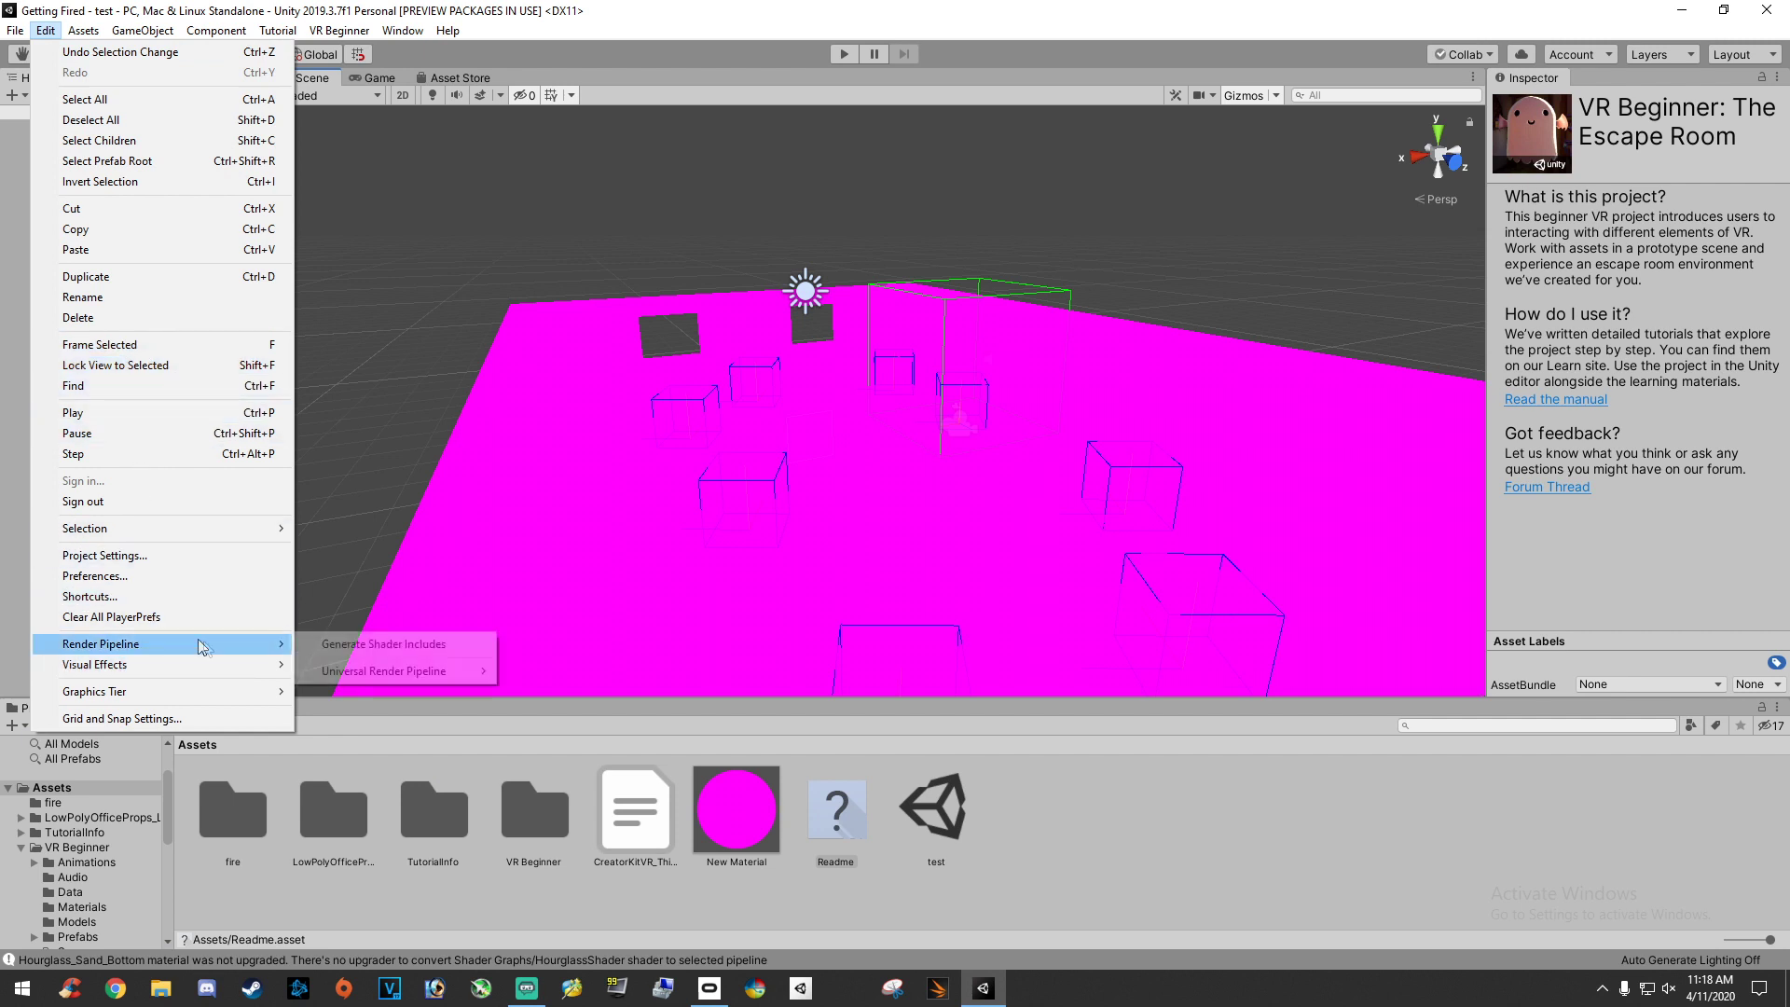
pyautogui.moveTo(383, 671)
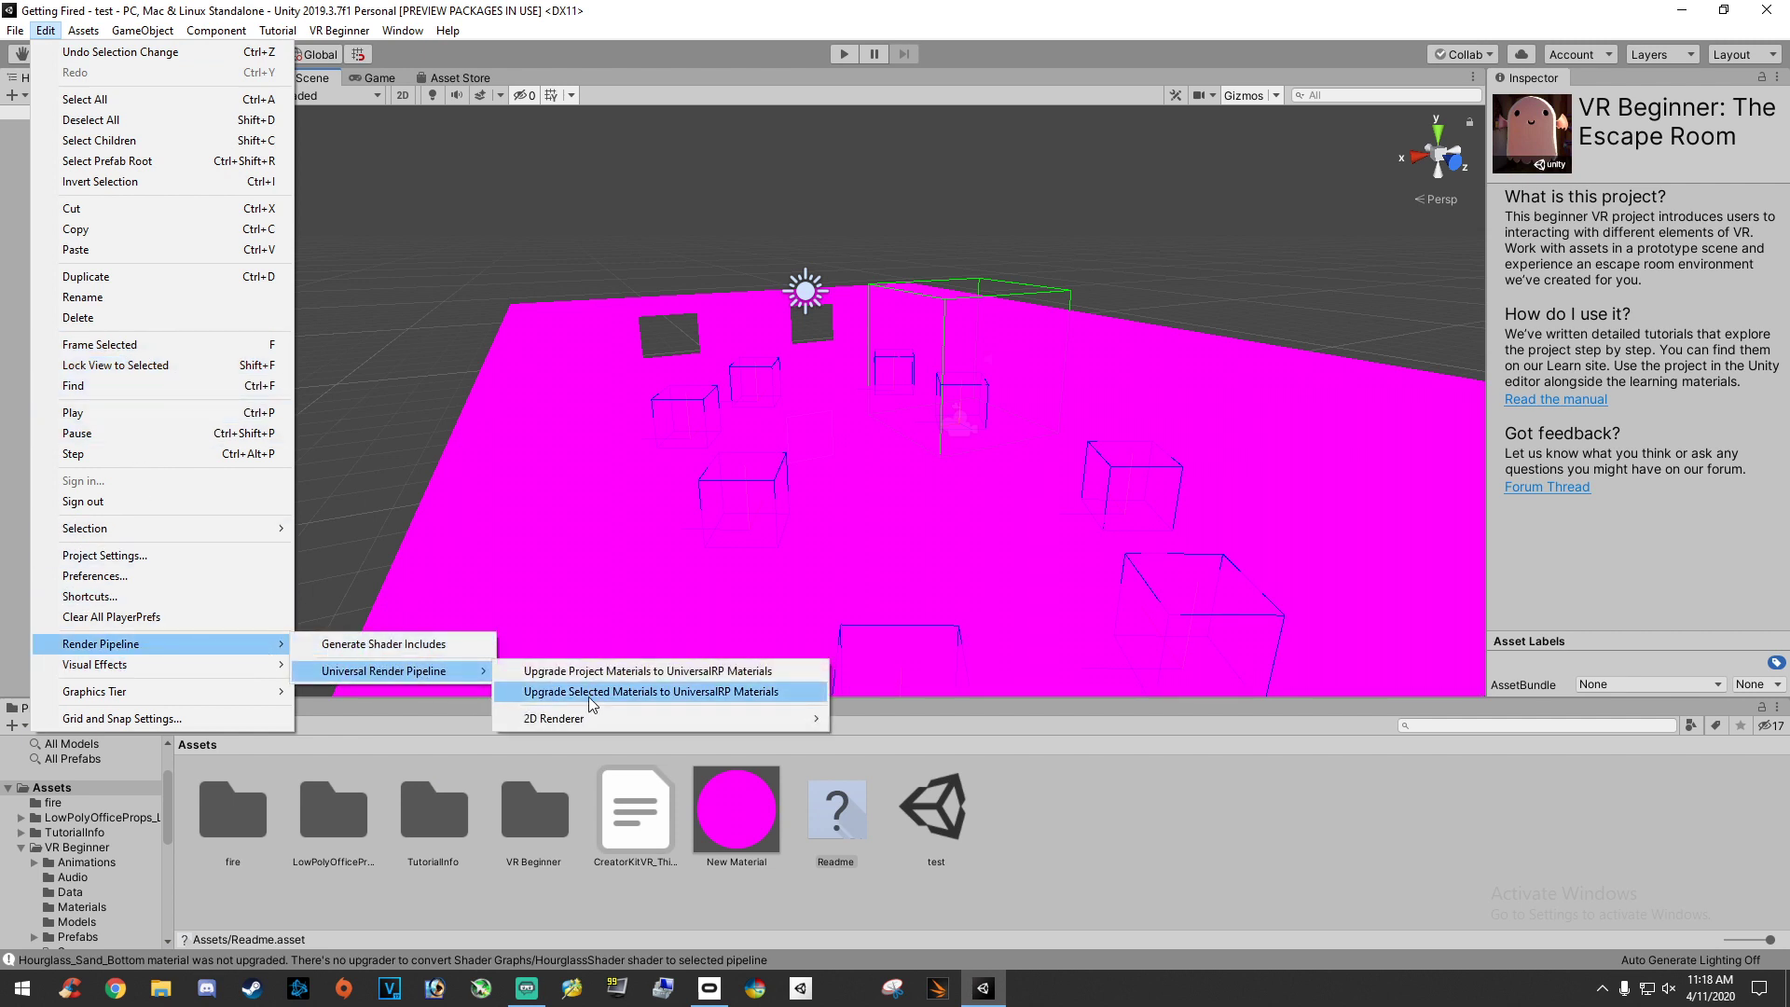
pyautogui.click(617, 693)
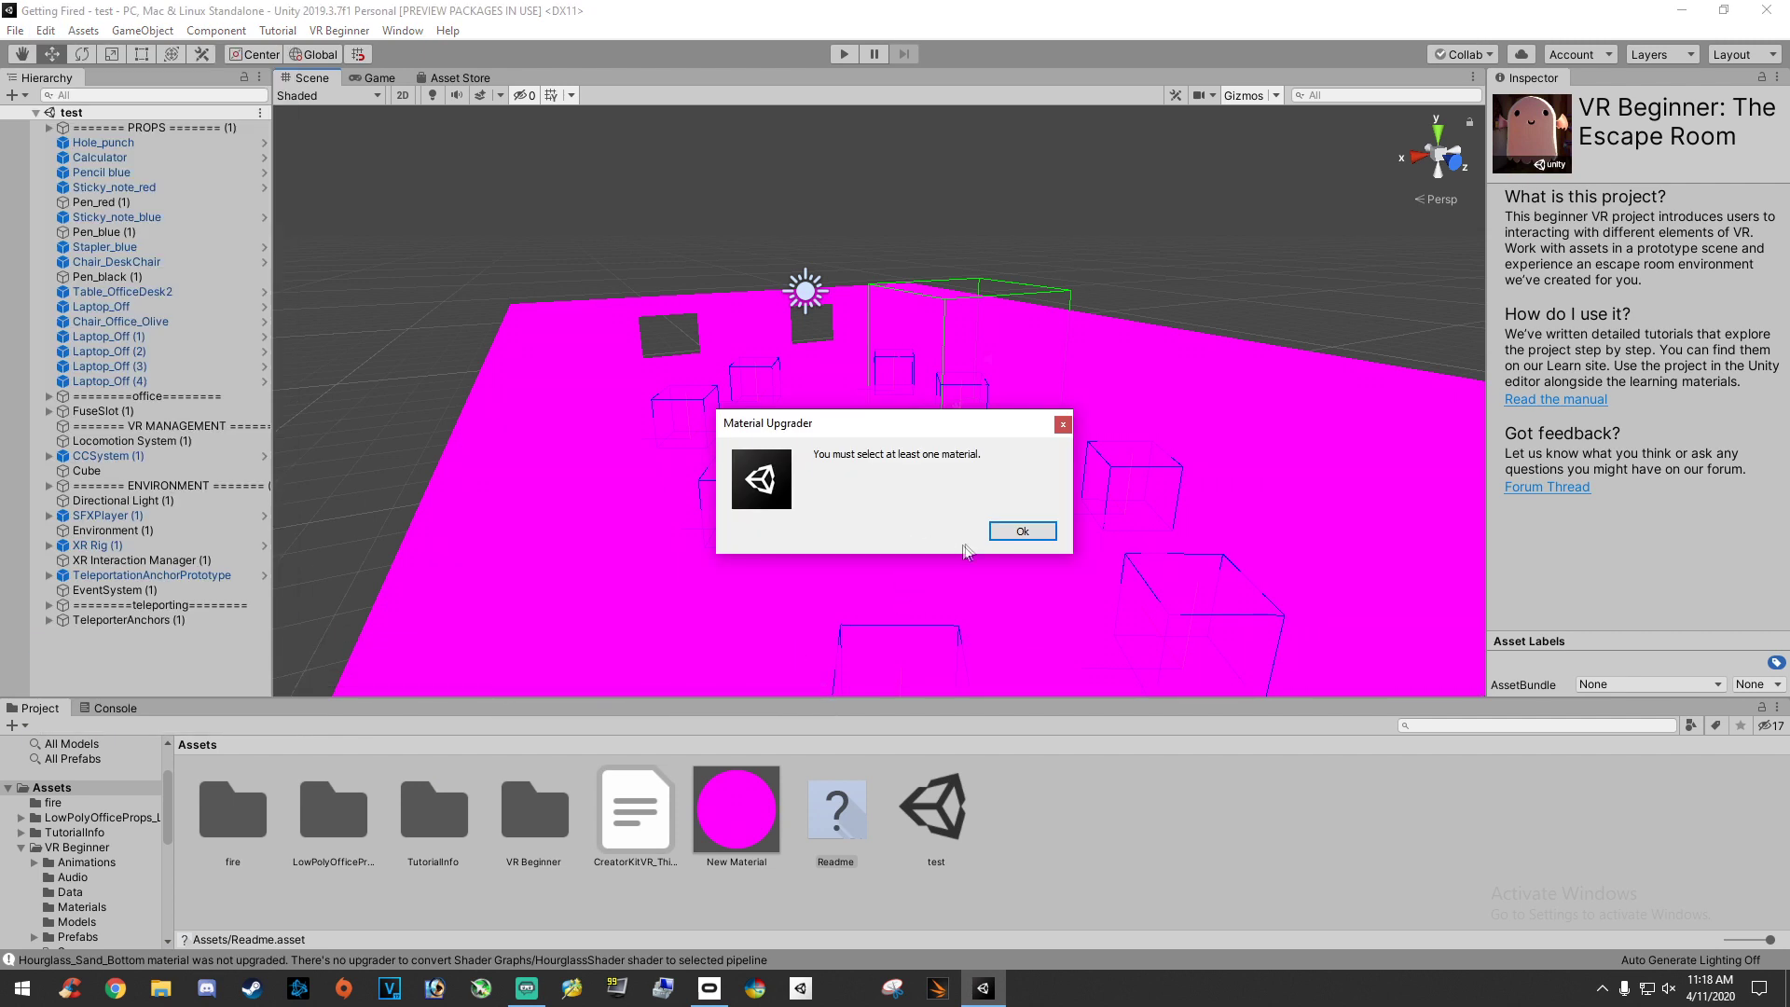
pyautogui.click(1016, 531)
pyautogui.click(815, 405)
pyautogui.press('f')
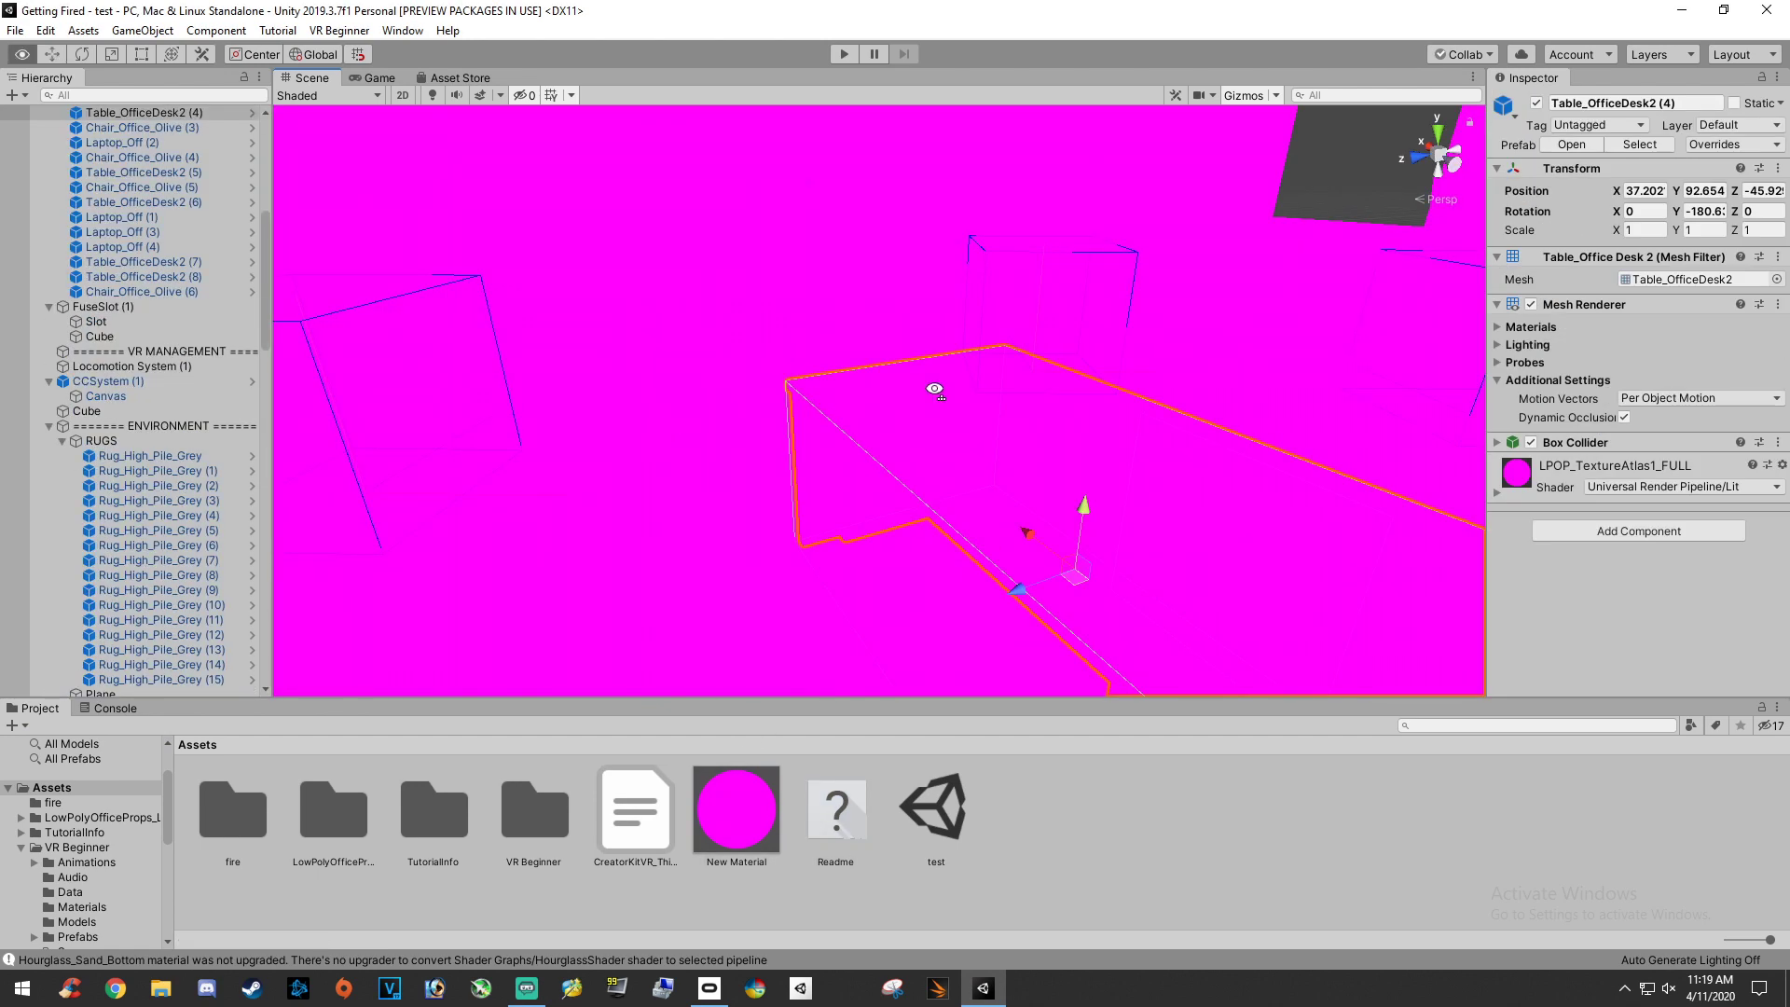
# Step: Switch the desks' LPOP_TextureAtlas1_FULL material to the Legacy Shaders > Bumped Diffuse shader
pyautogui.keyDown('alt'); pyautogui.moveTo(935, 394); pyautogui.dragTo(1172, 376); pyautogui.keyUp('alt')
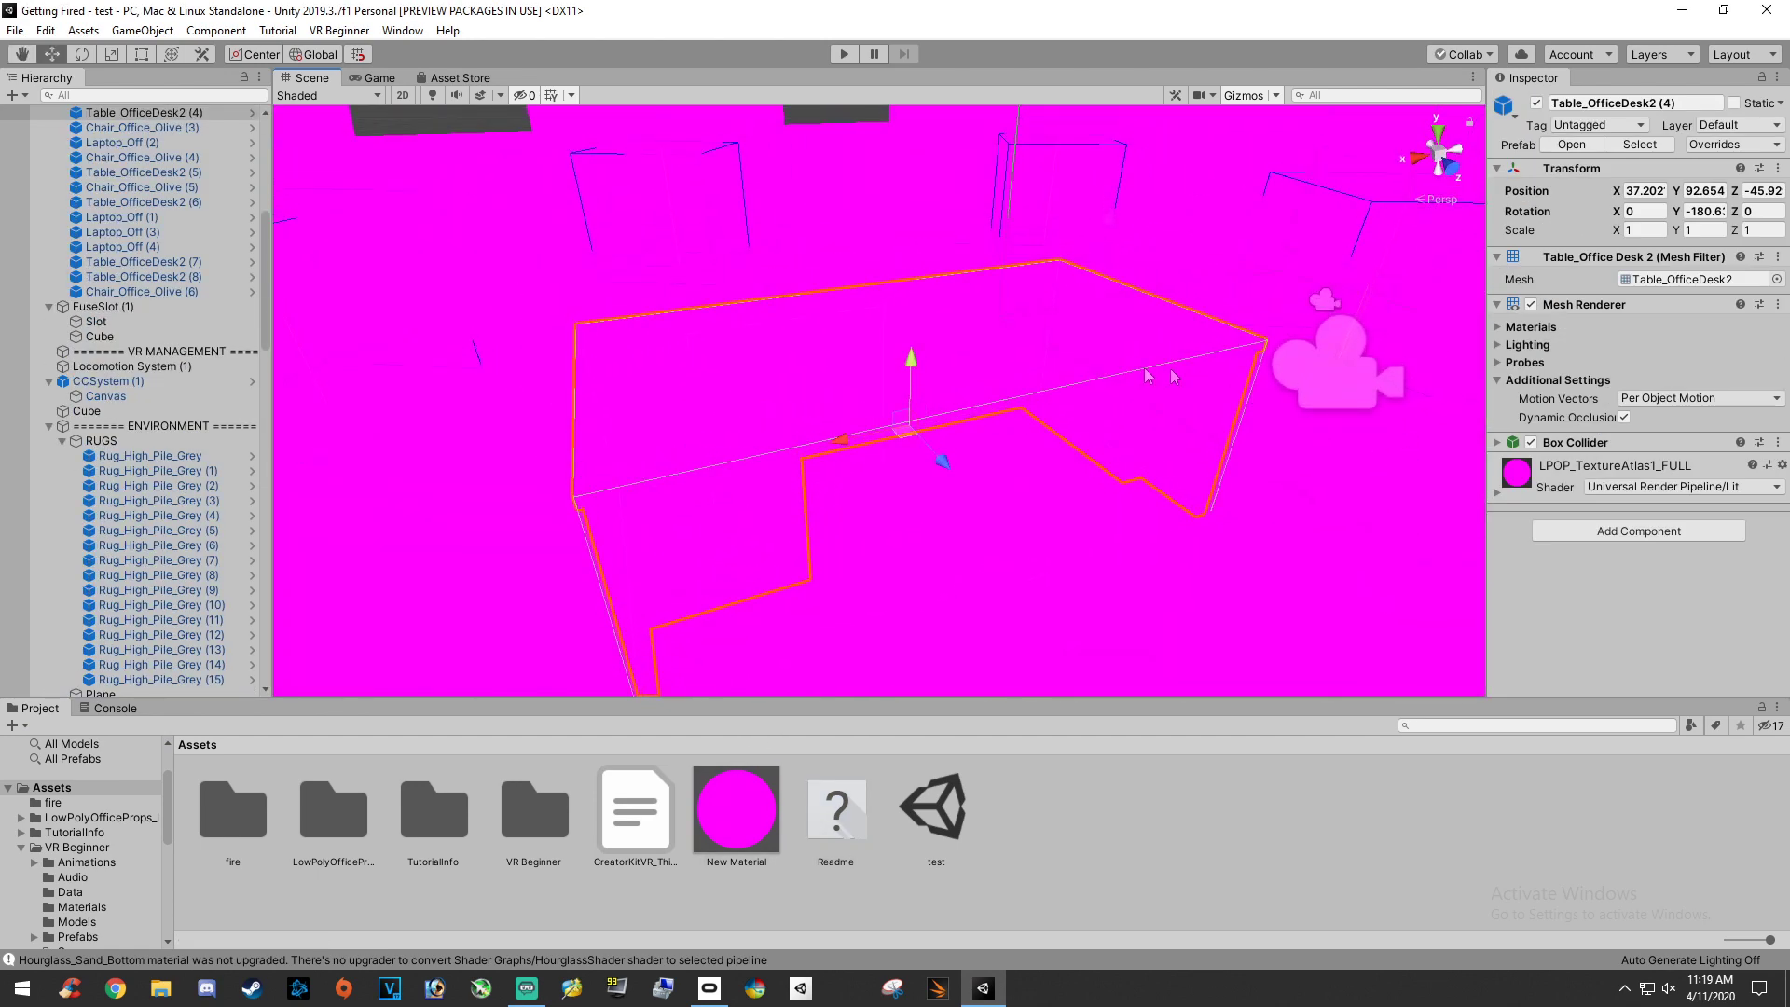
pyautogui.click(1494, 494)
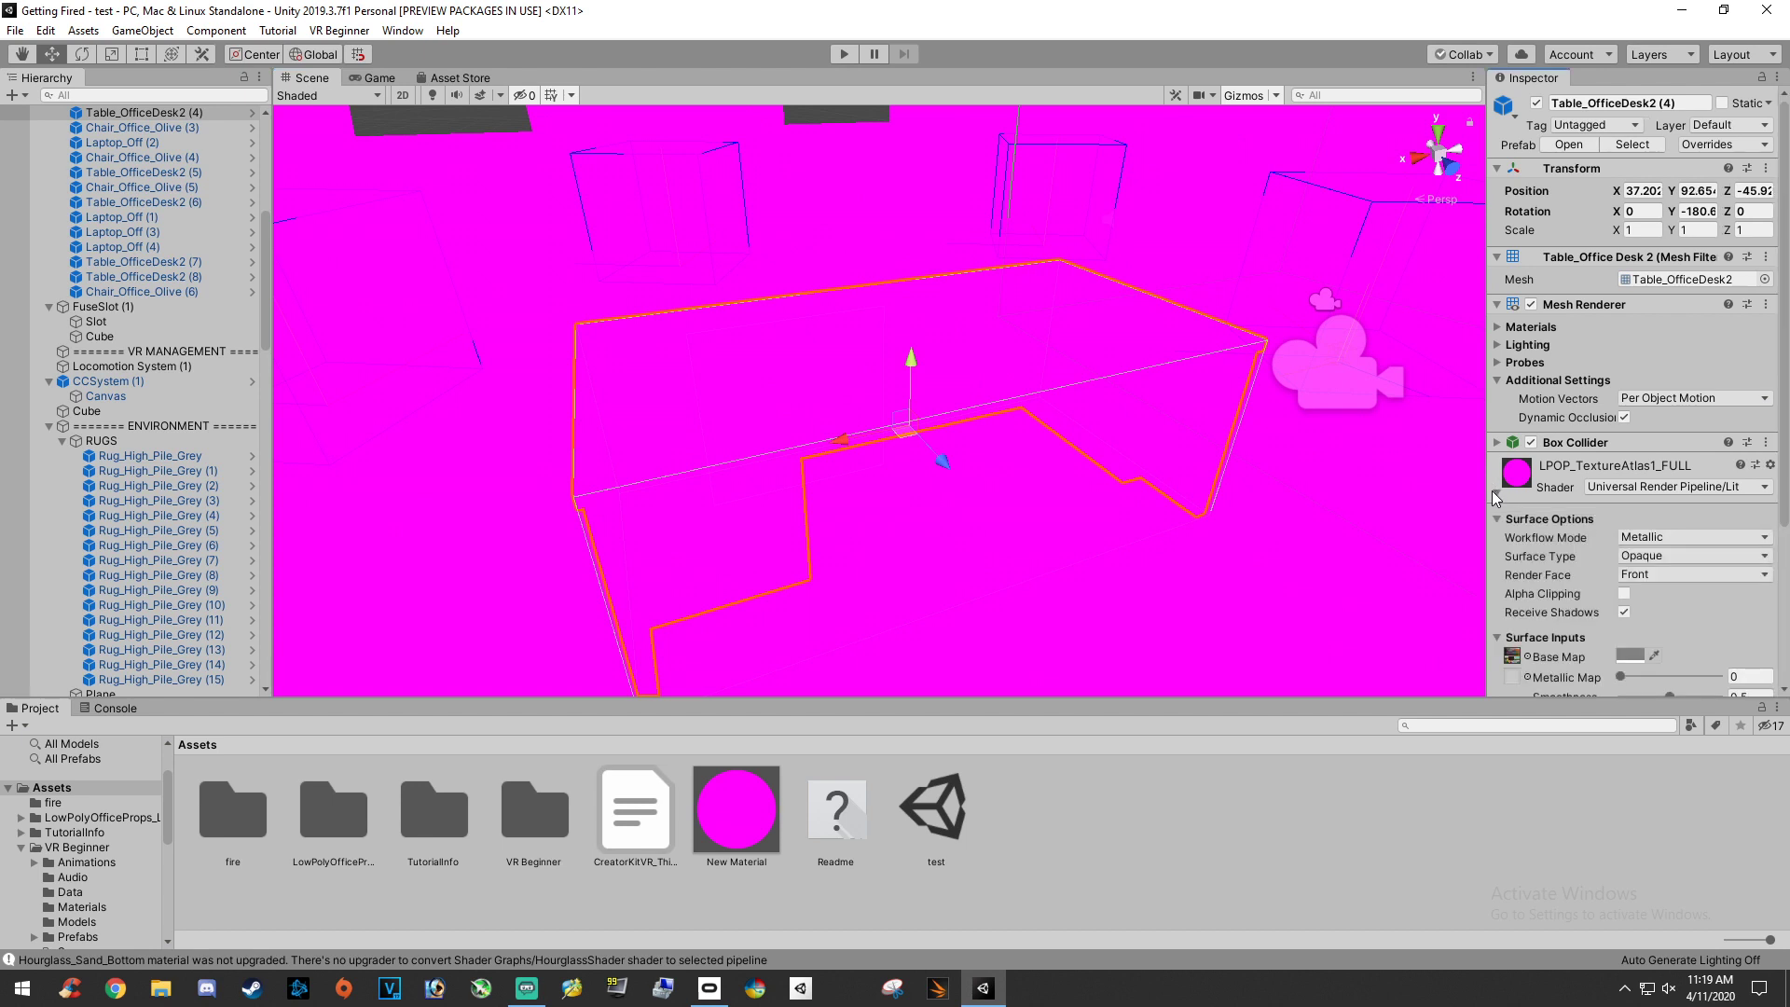
pyautogui.click(1604, 487)
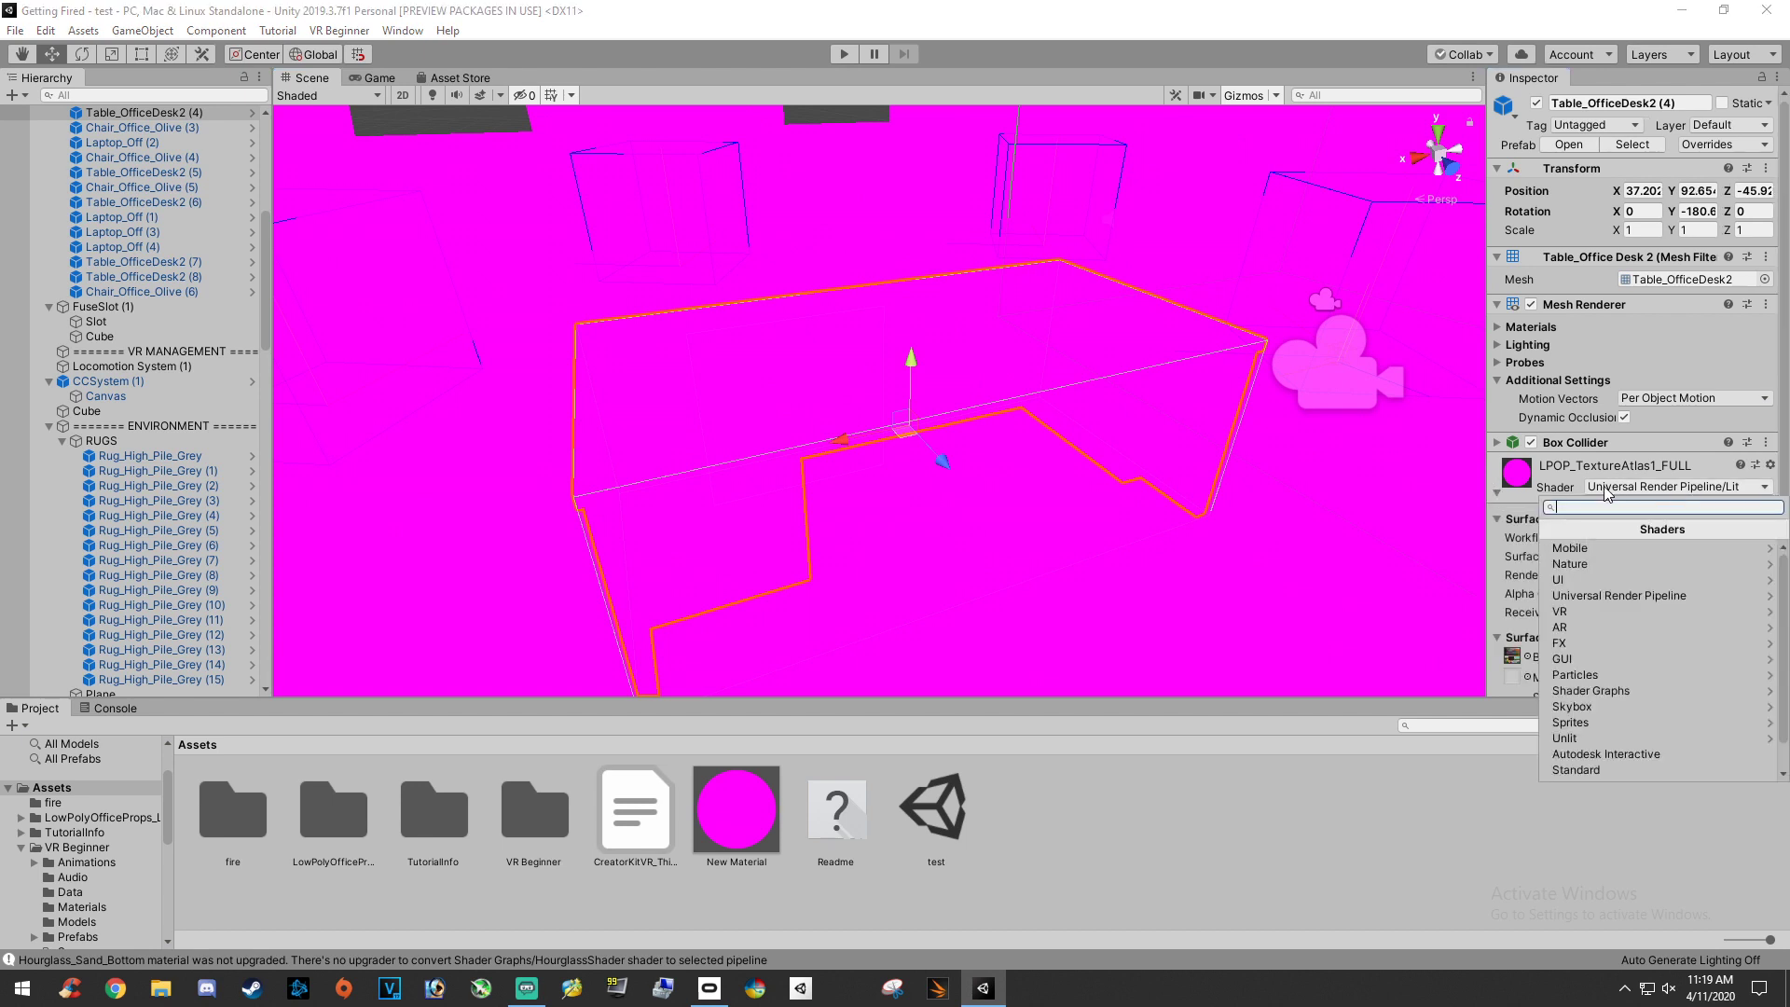
pyautogui.click(1630, 770)
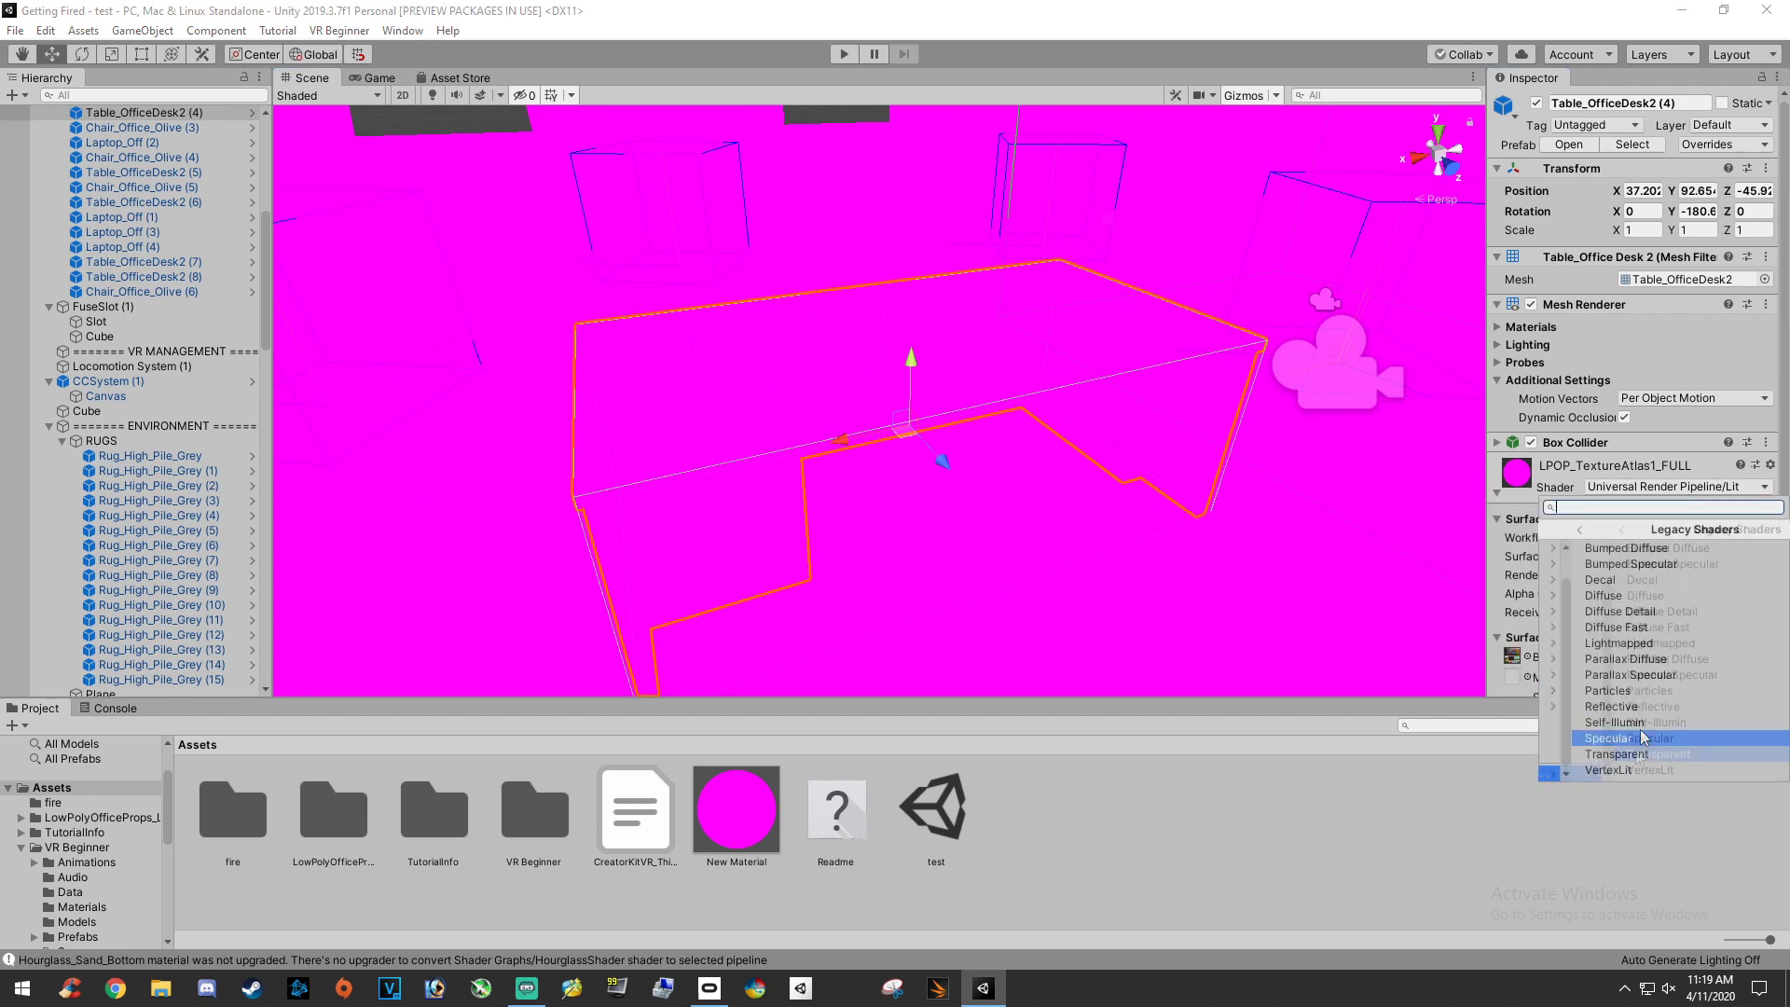
pyautogui.click(1636, 546)
pyautogui.moveTo(1399, 539); pyautogui.dragTo(1186, 491, button='right')
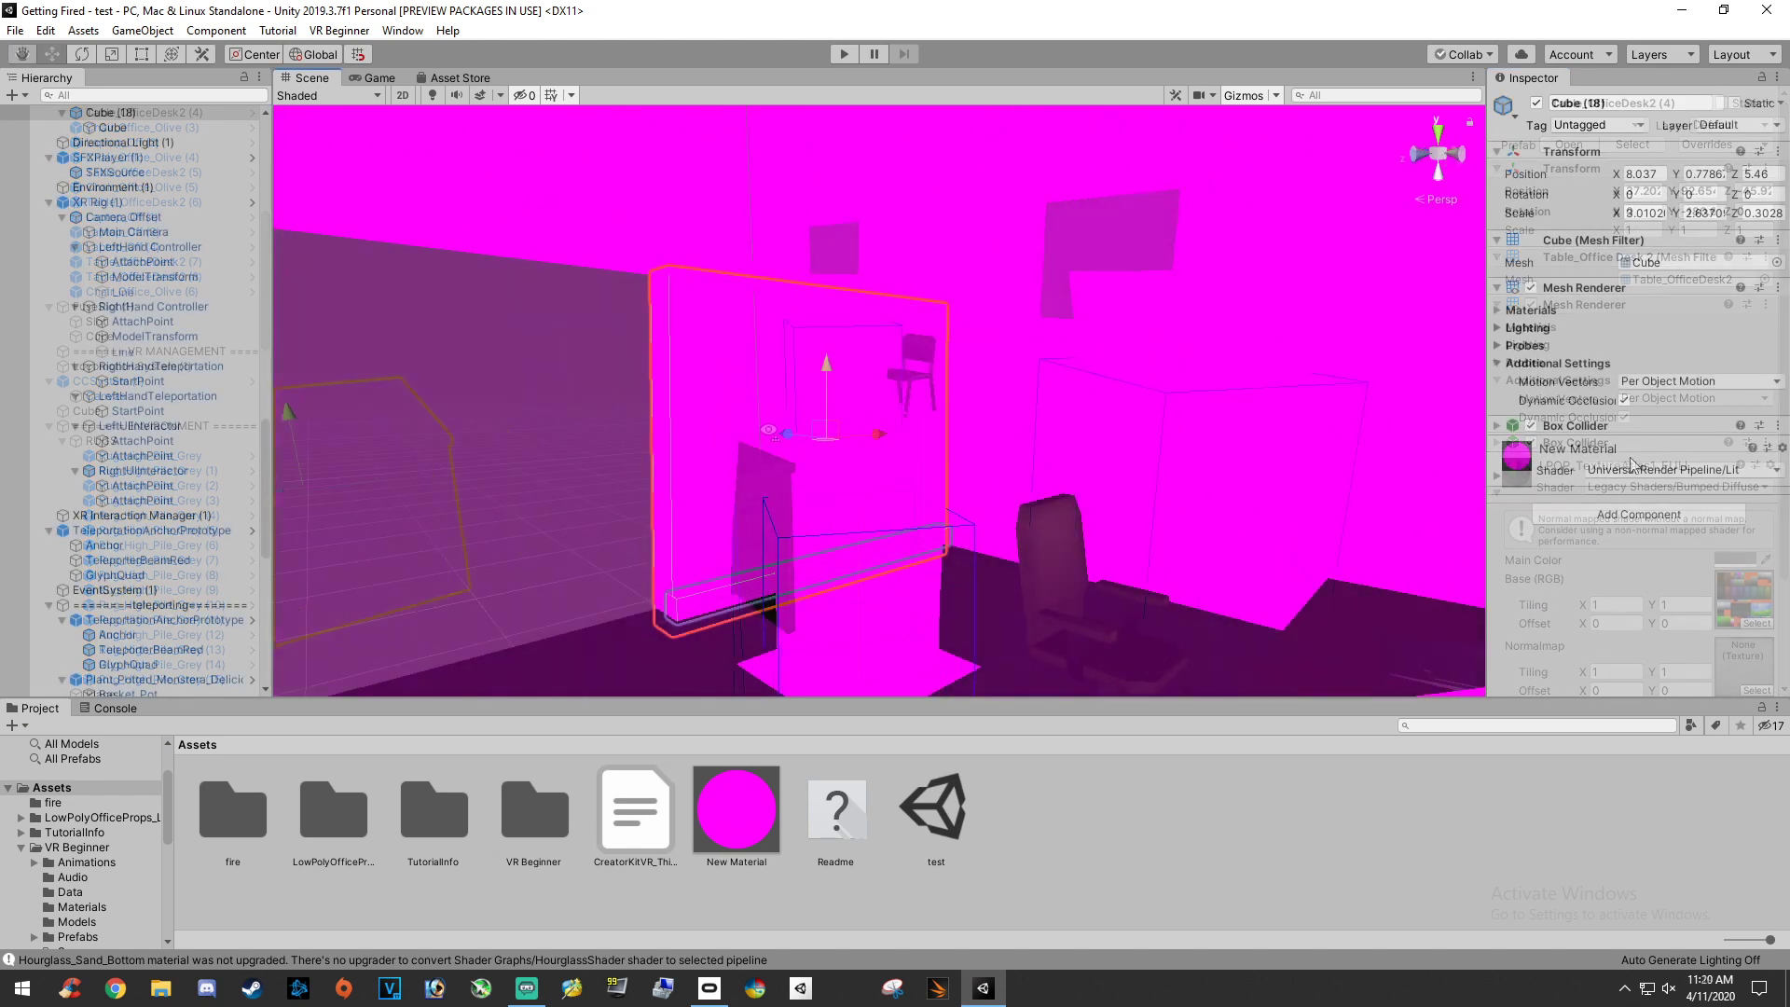
pyautogui.click(1678, 470)
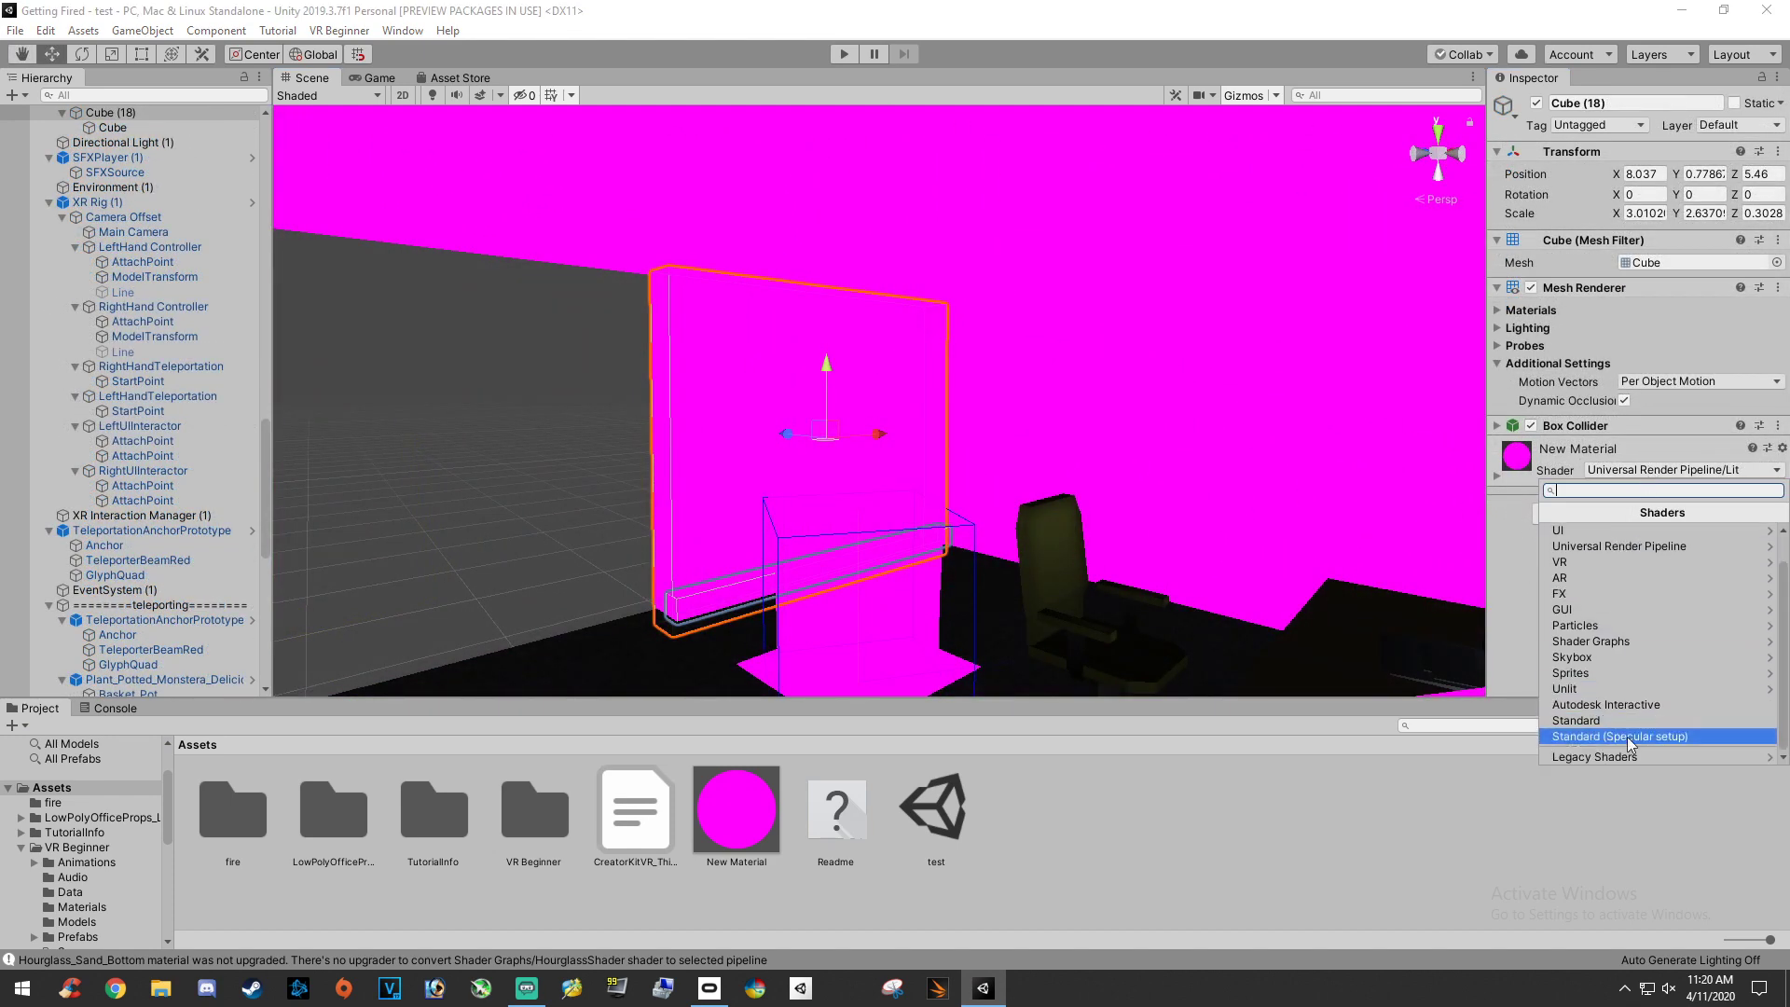
# Step: Set the wall's New Material shader to Legacy Shaders > Bumped Diffuse
pyautogui.click(1634, 750)
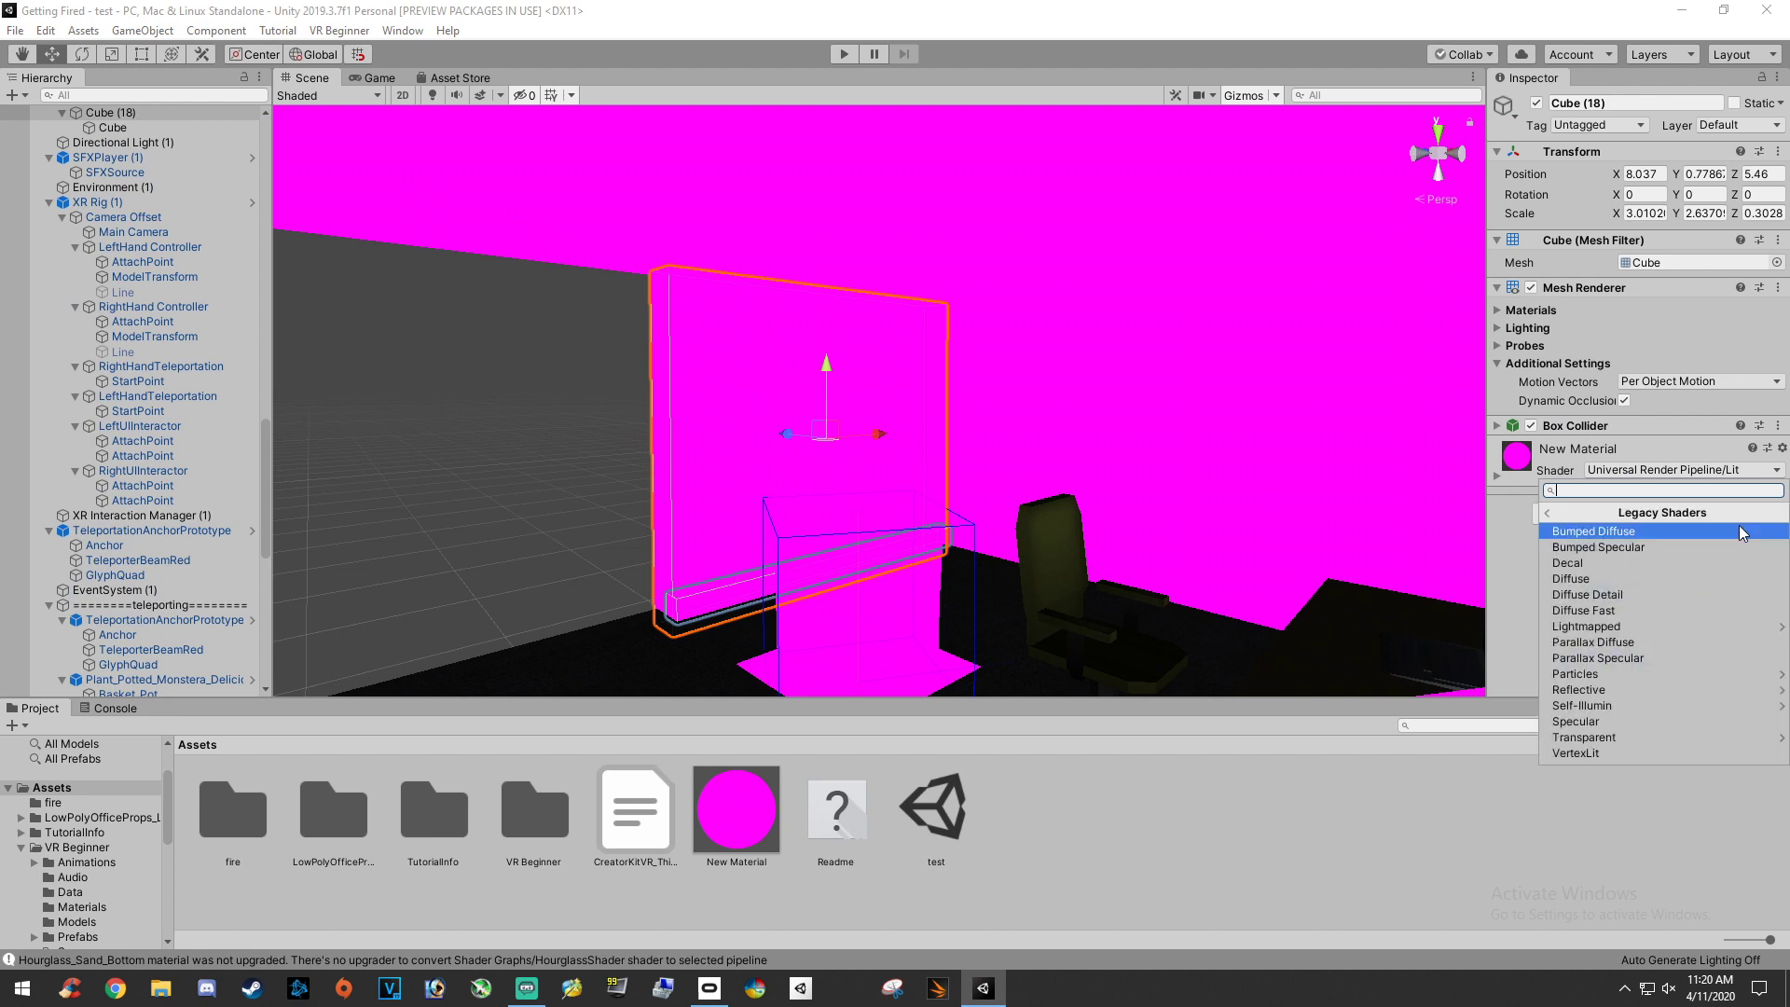
pyautogui.click(1640, 532)
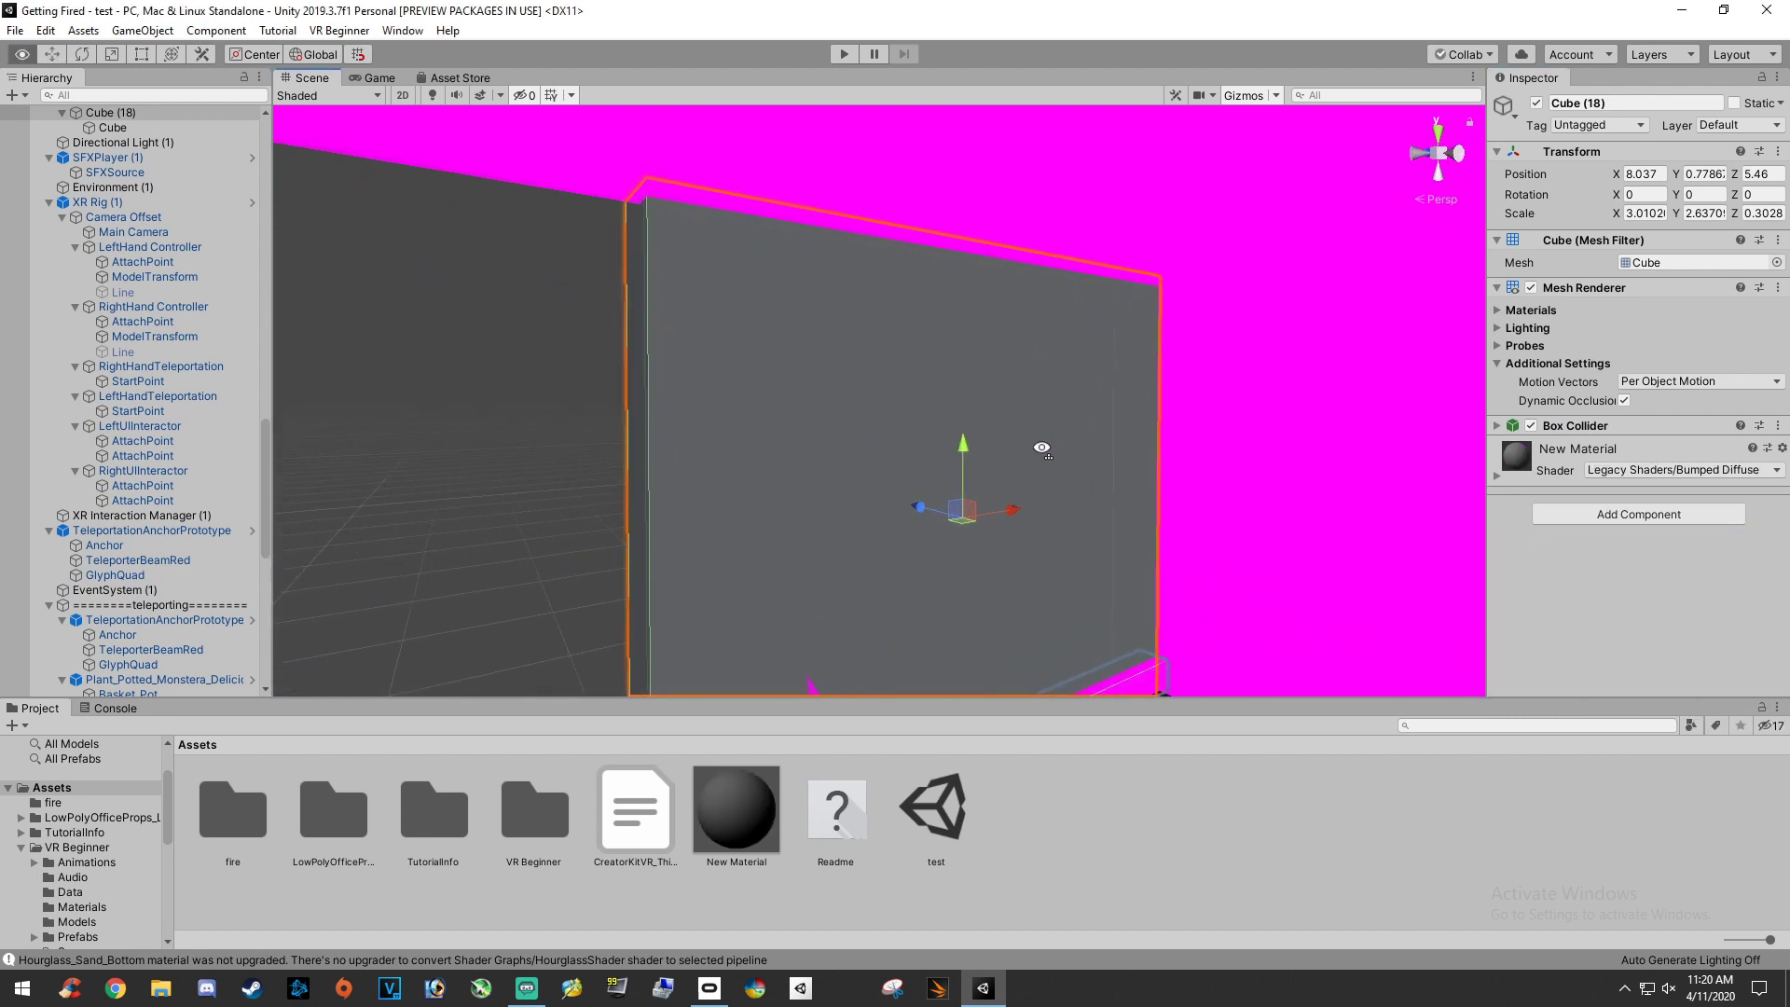
pyautogui.moveTo(1091, 454); pyautogui.dragTo(1776, 504, button='right')
# Step: Change the wall material to Legacy Shaders > Bumped Specular and select the magenta baseboard strip
pyautogui.click(1692, 476)
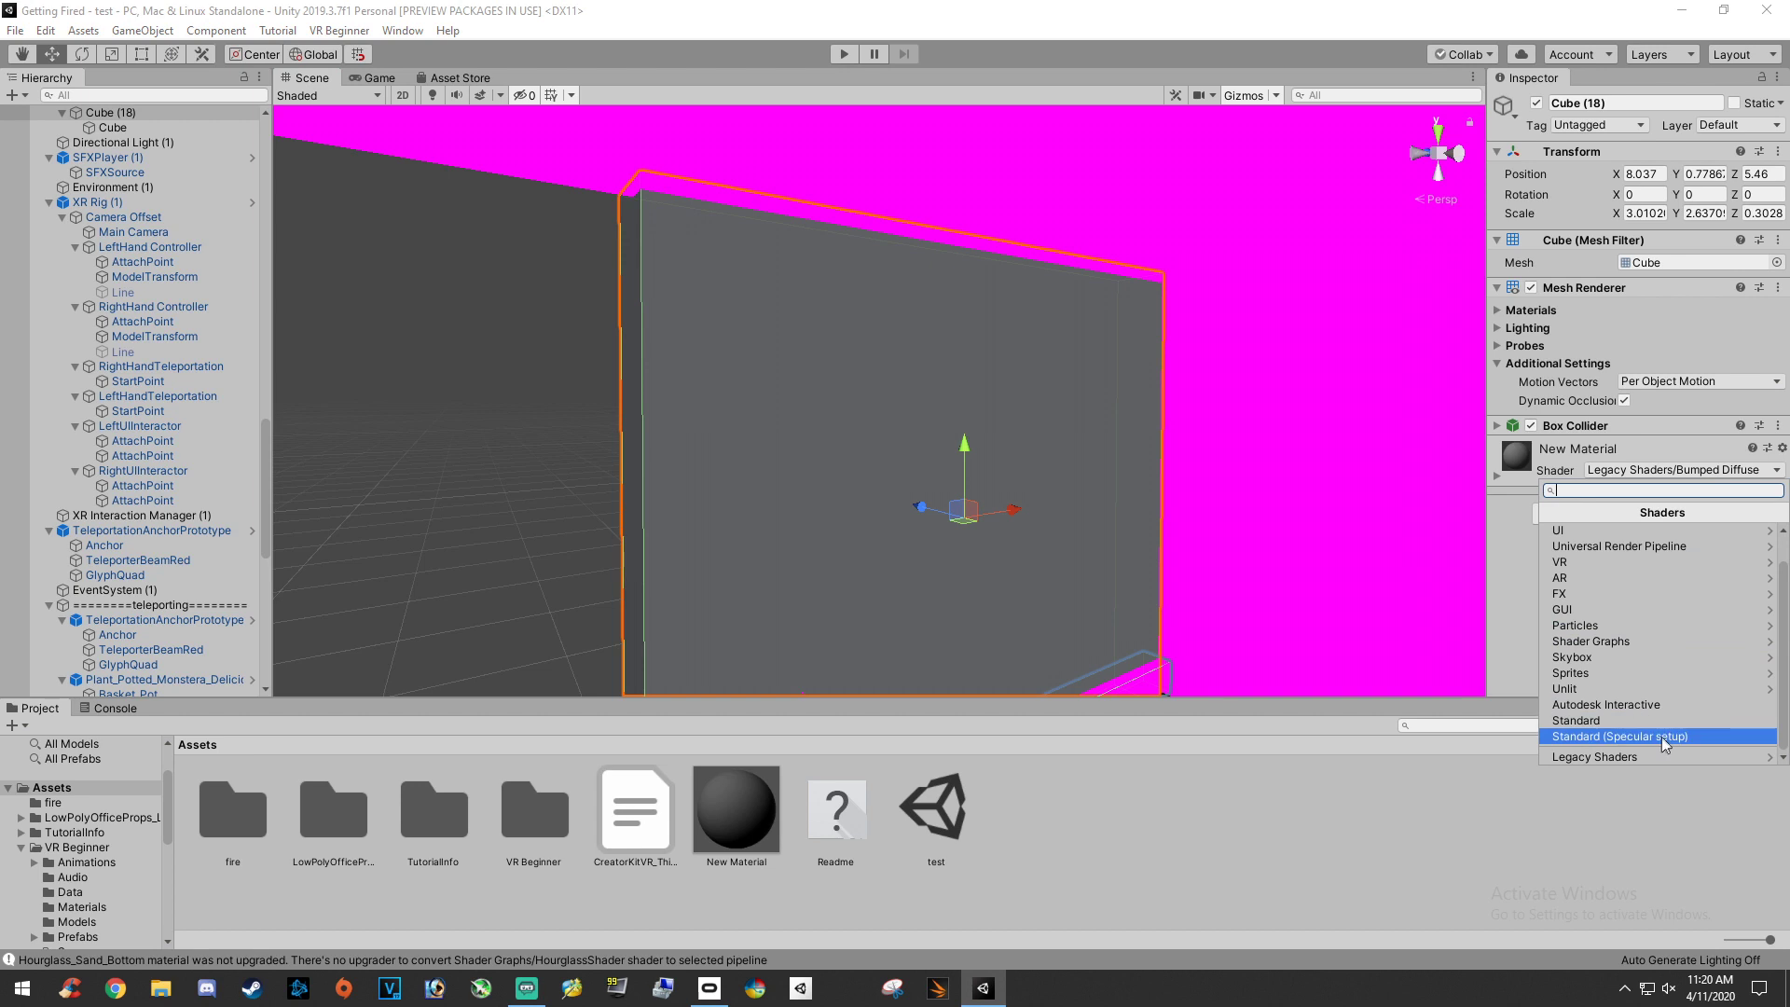
pyautogui.click(1639, 752)
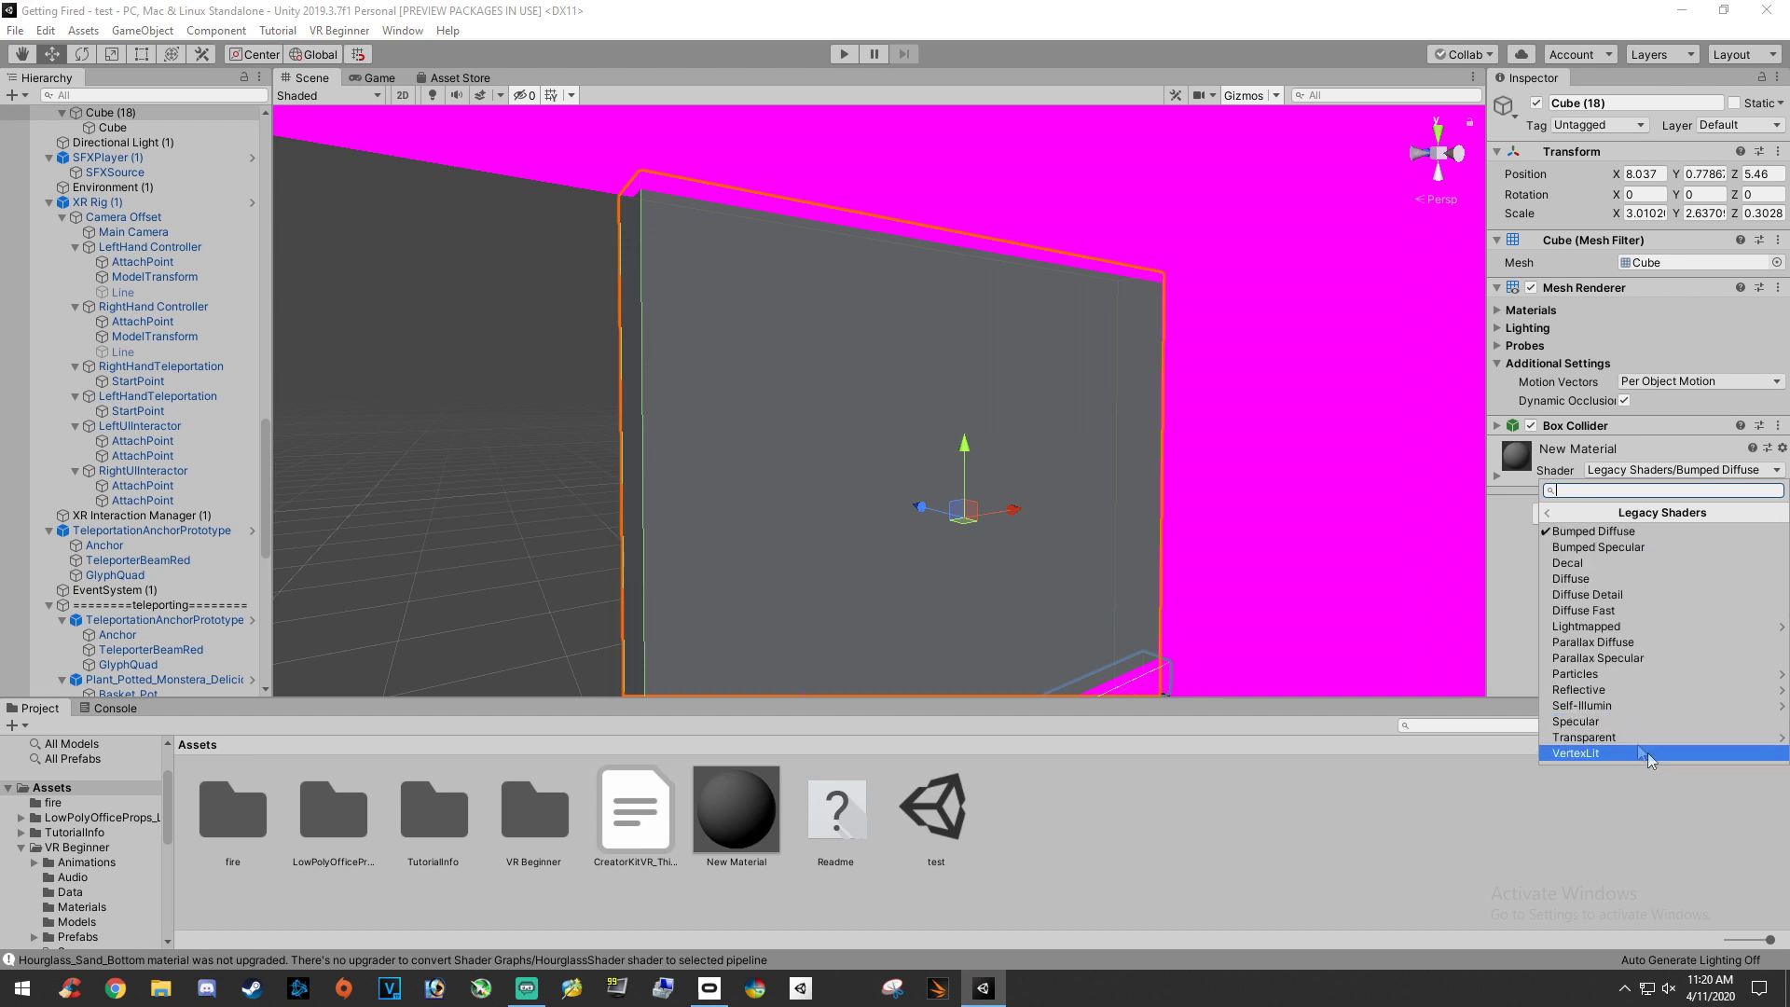
pyautogui.click(1614, 549)
pyautogui.moveTo(1090, 504); pyautogui.dragTo(1014, 637, button='right')
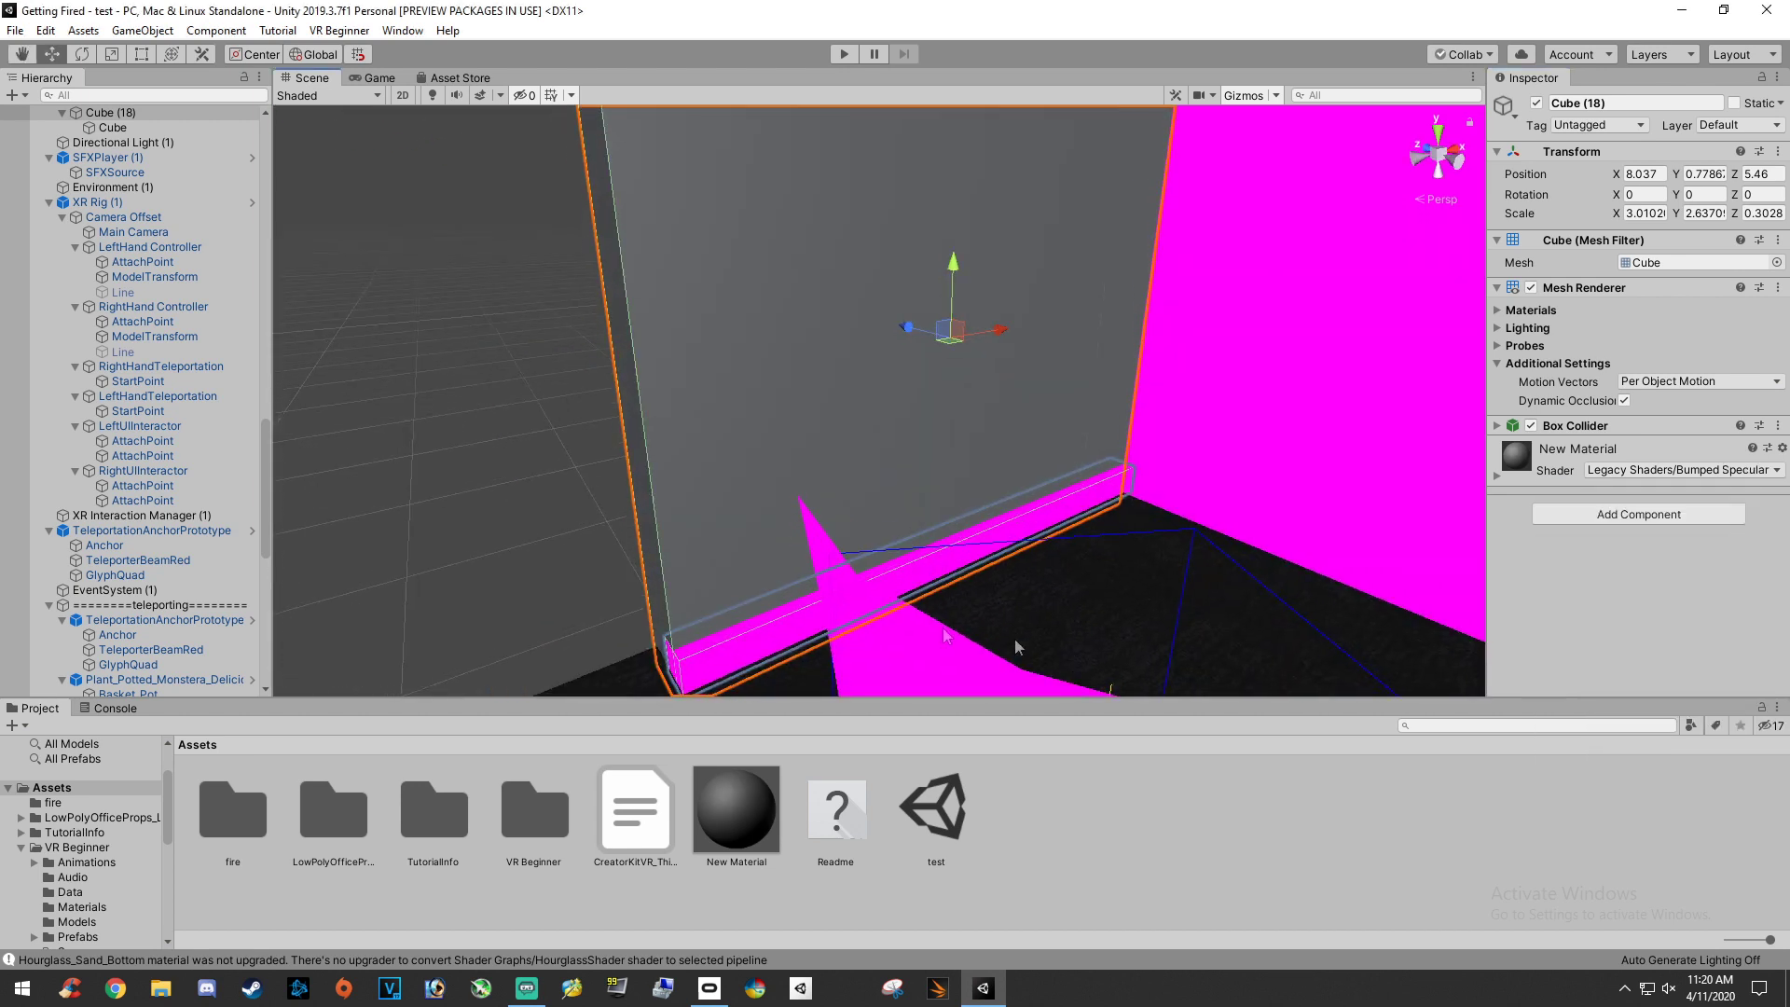
pyautogui.click(776, 617)
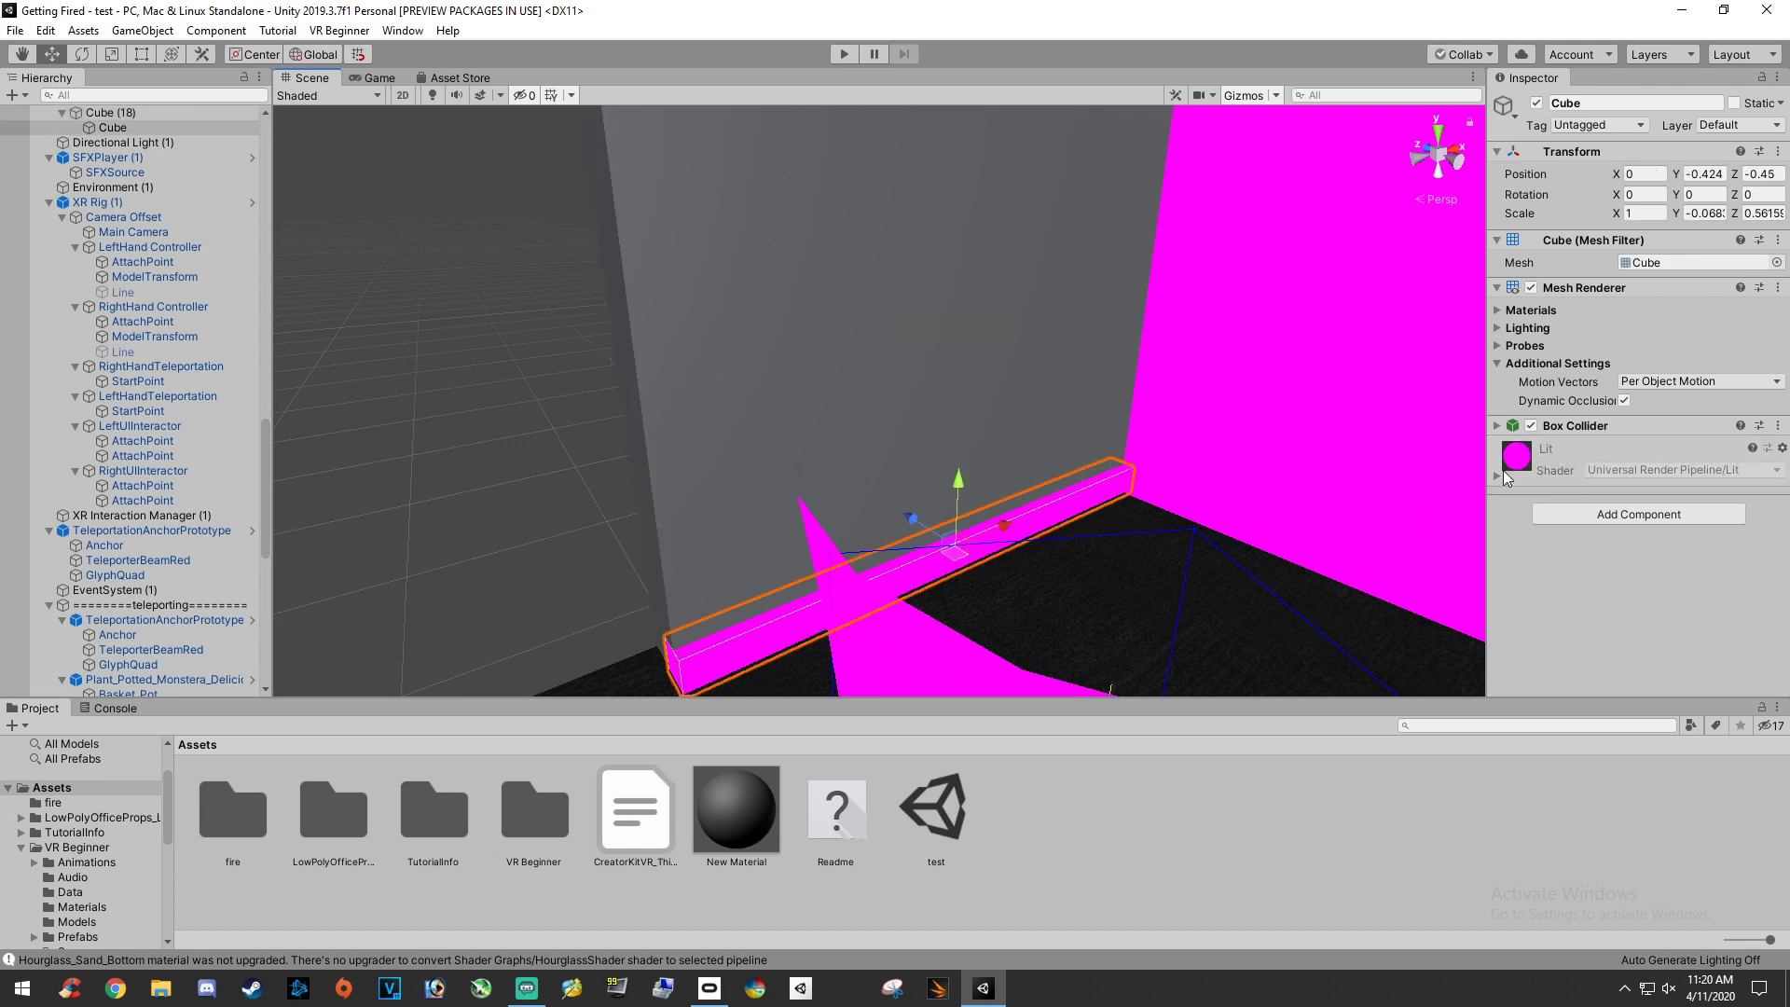
pyautogui.scroll(3, 1179, 528)
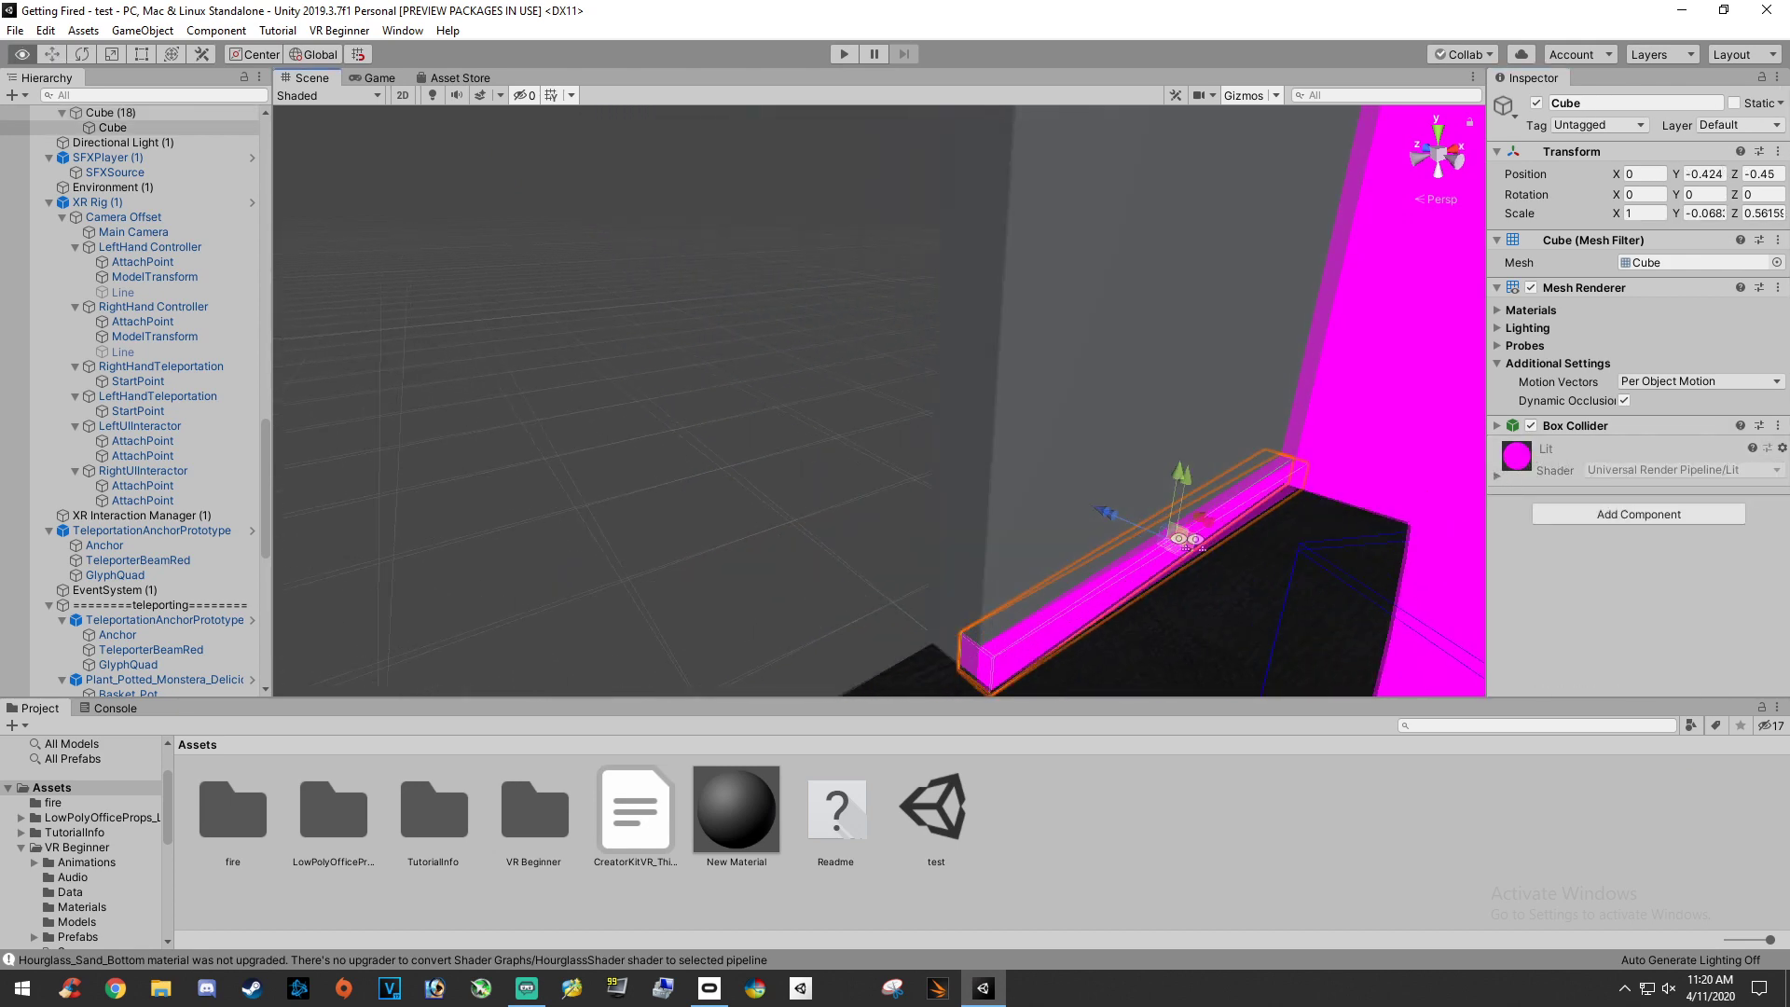
pyautogui.moveTo(1183, 519)
pyautogui.mouseDown(button='right')
pyautogui.moveTo(1485, 431)
pyautogui.moveTo(1246, 415)
pyautogui.mouseUp(button='right')
pyautogui.click(1247, 415)
pyautogui.press('f')
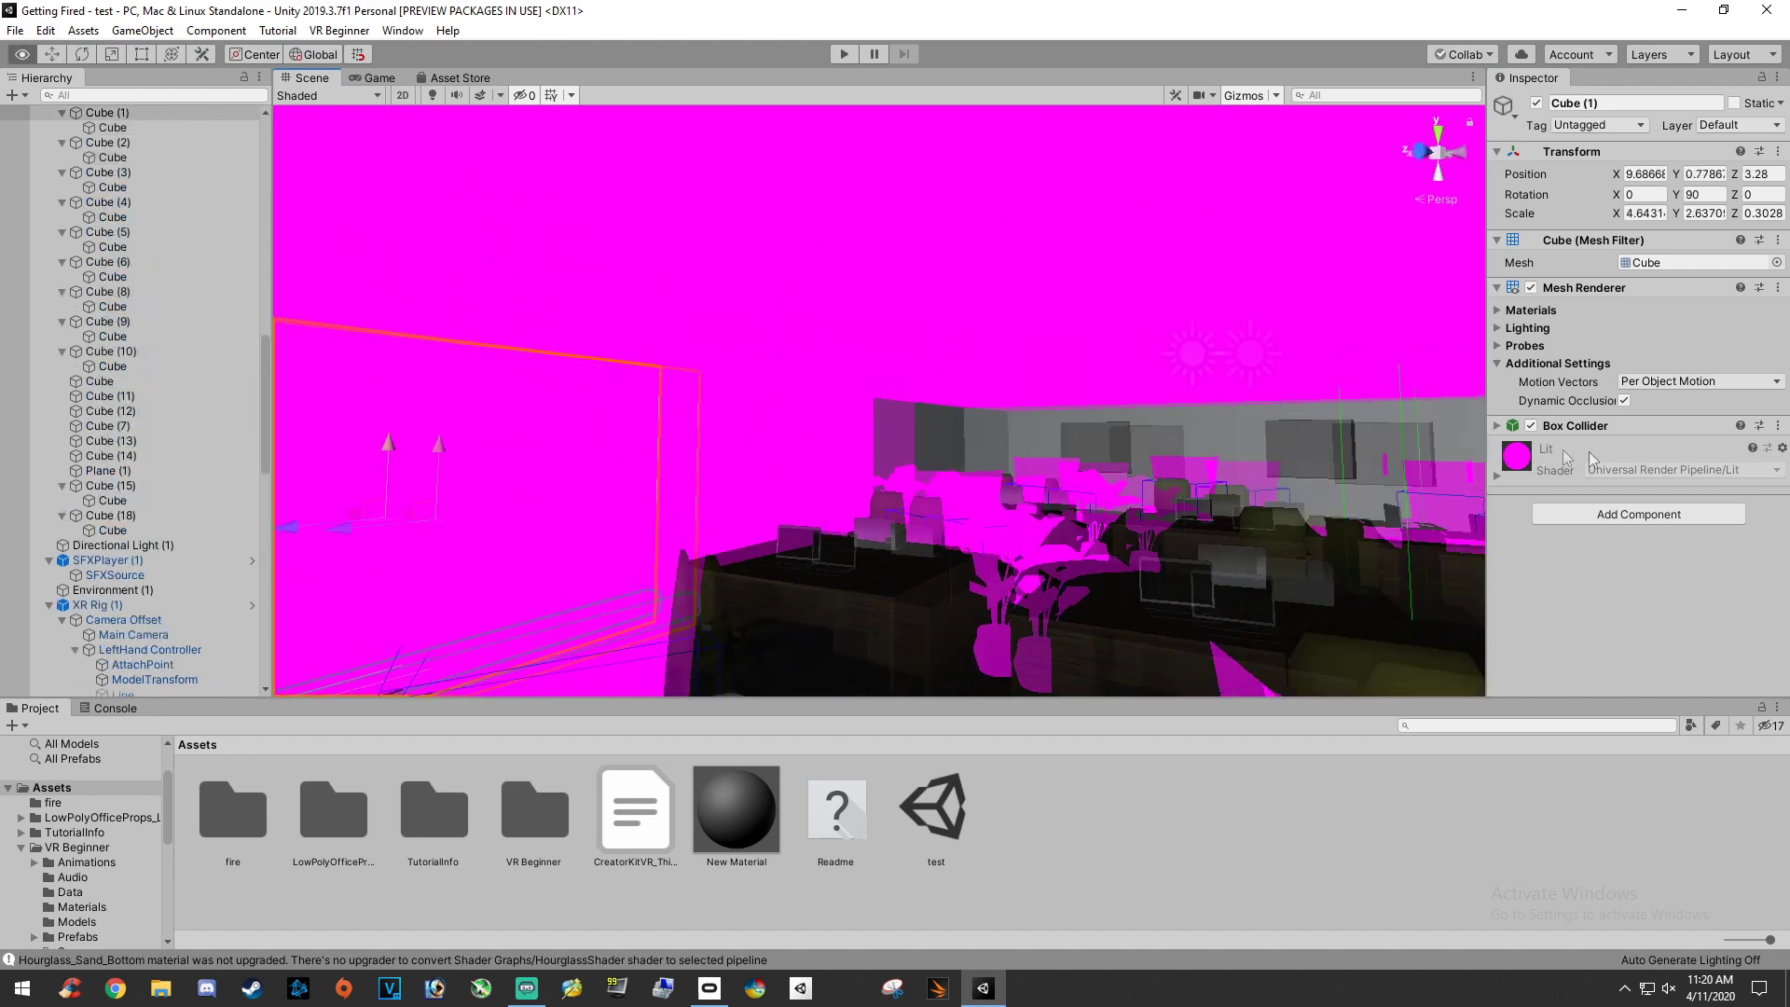